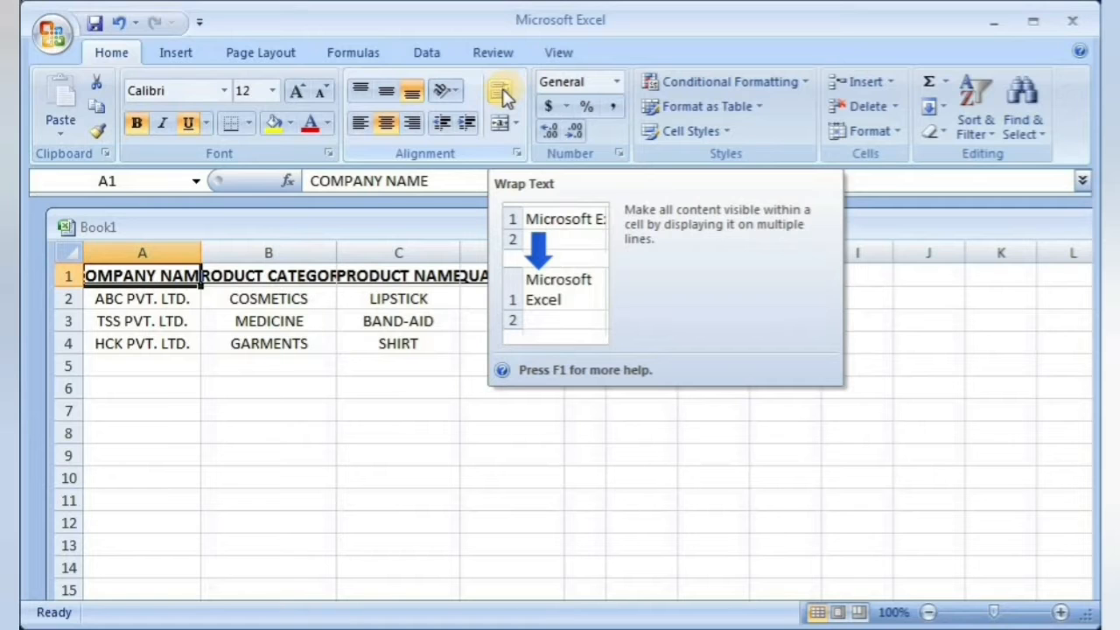
Step: Wrap the text in the header cells COMPANY NAME, PRODUCT CATEGORY and PRODUCT NAME (A1 to C1)
click(503, 92)
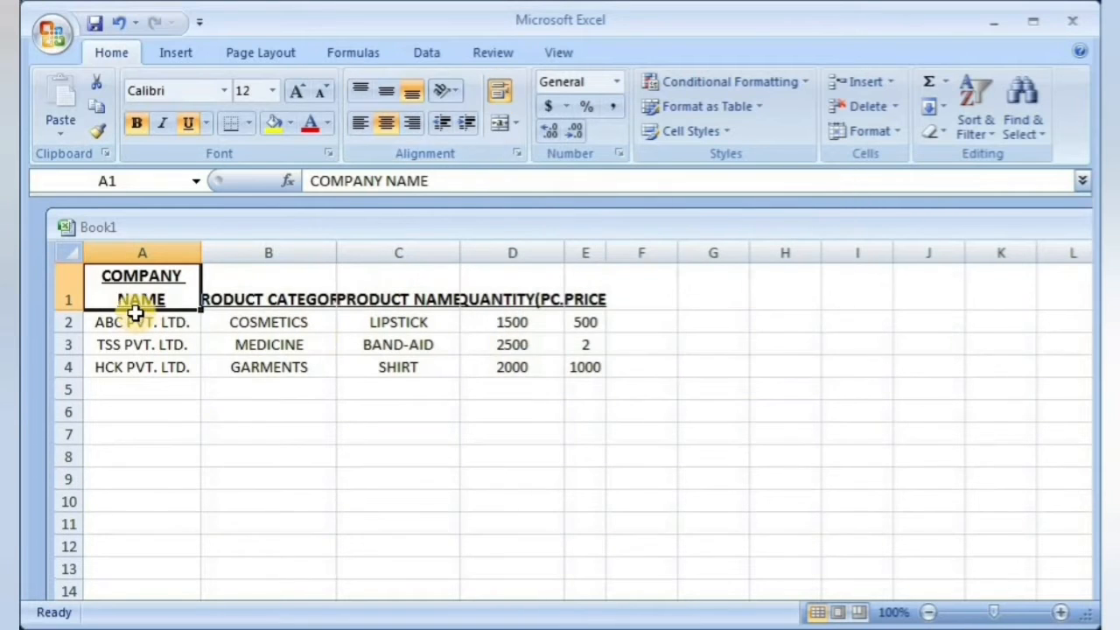
click(257, 297)
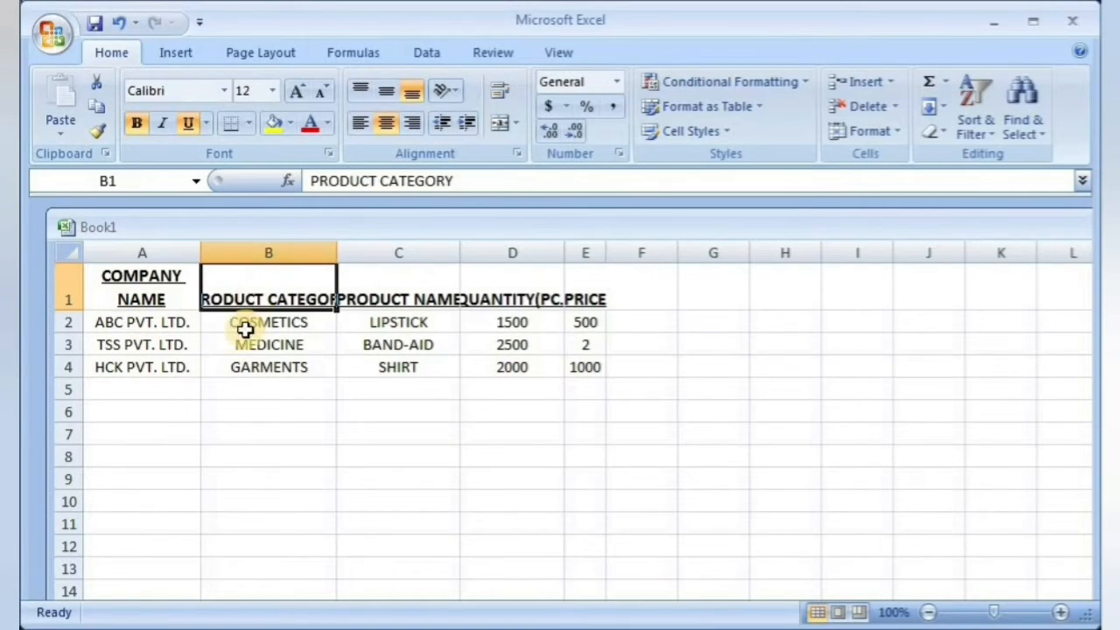
click(501, 95)
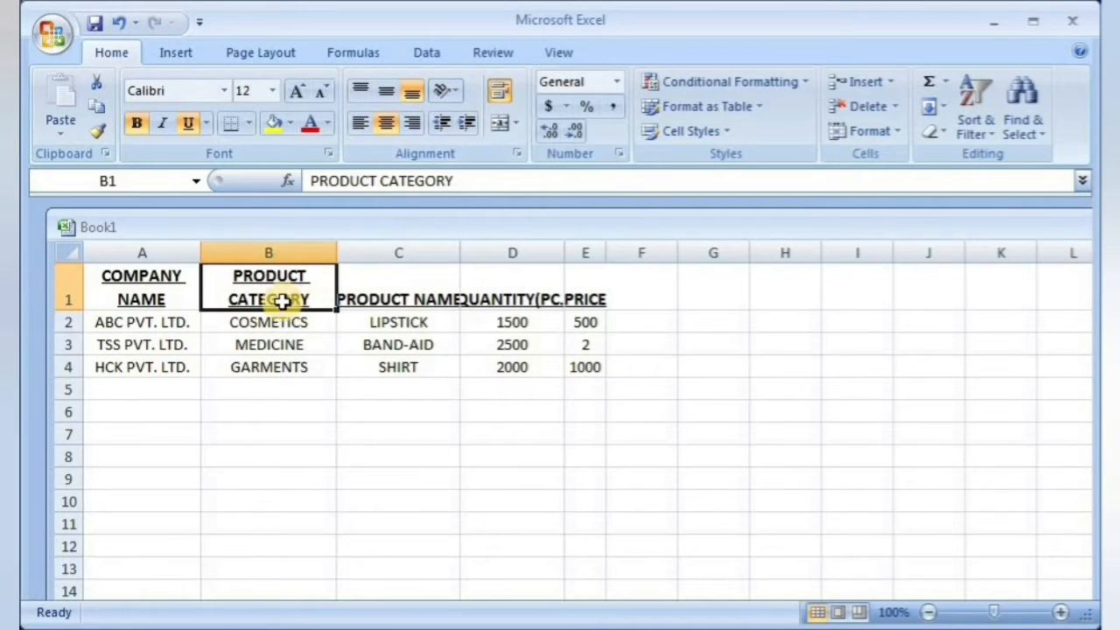
click(387, 296)
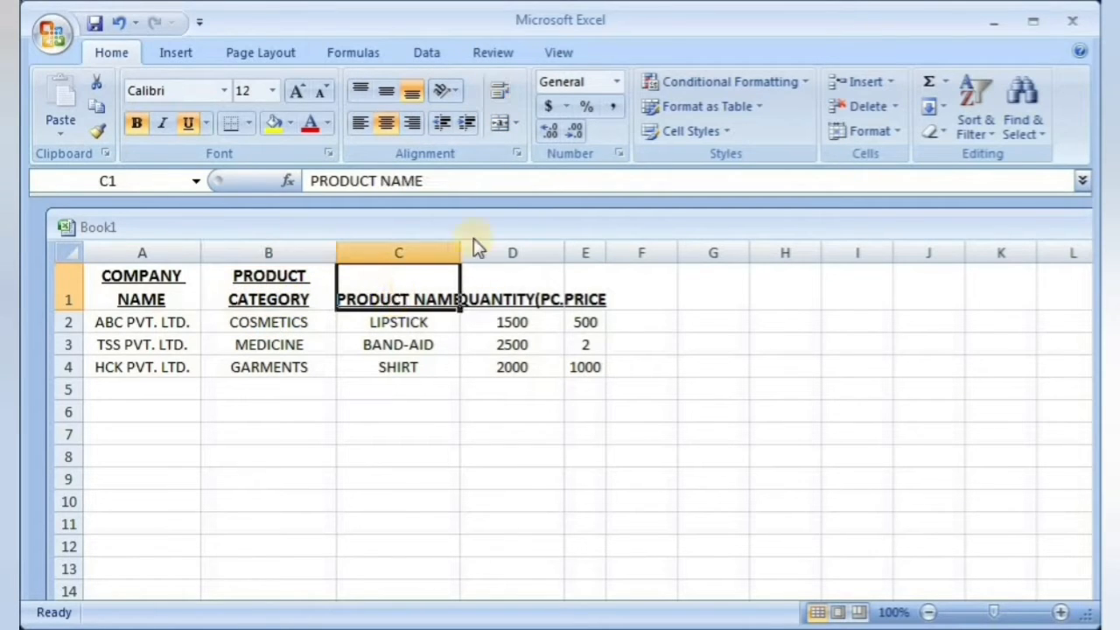
click(501, 95)
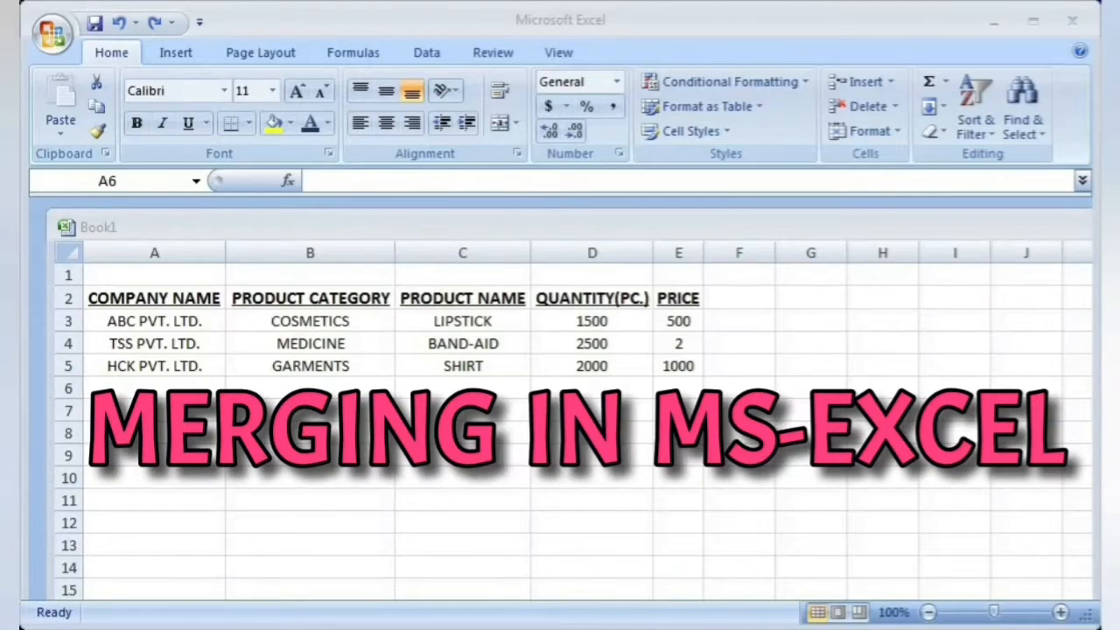
Step: Enter the title PRODUCT DETAILS in cell A1 above the table headers
double_click(155, 275)
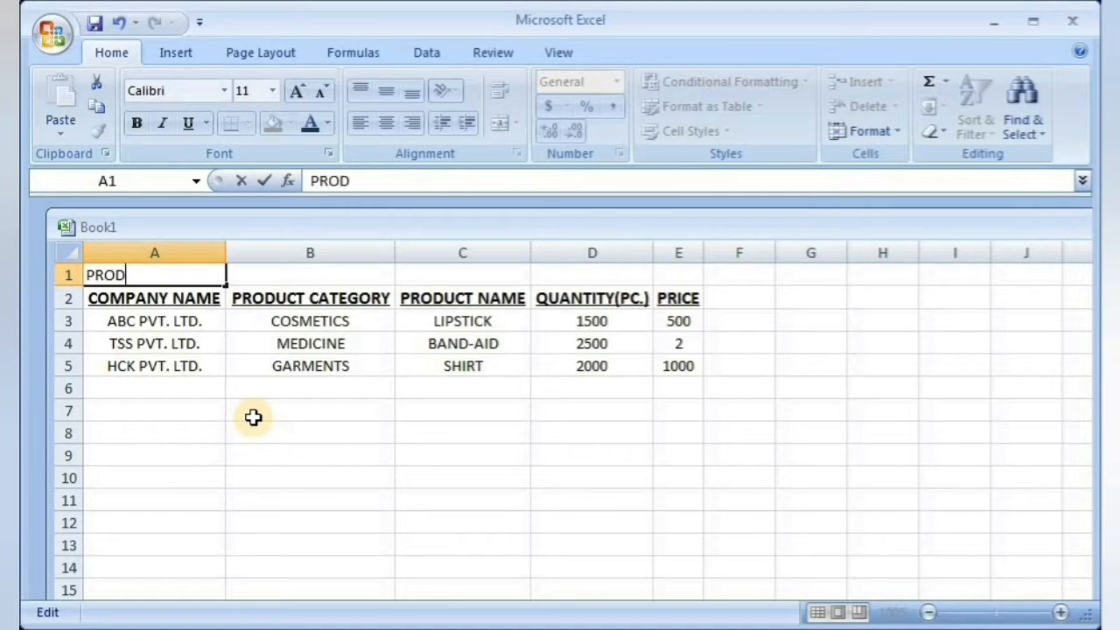
text(PRODUCT DETAILS)
click(250, 457)
Step: Format the PRODUCT DETAILS title text in A1 as bold and underlined with a blue theme font colour
click(117, 276)
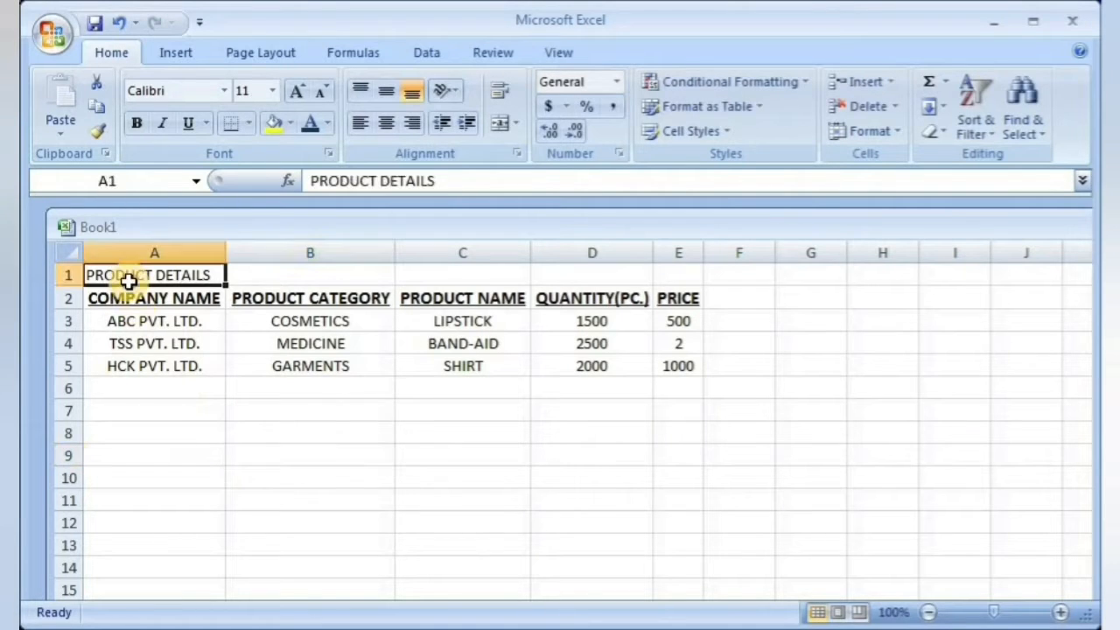
double_click(90, 276)
drag(90, 276, 218, 278)
click(137, 124)
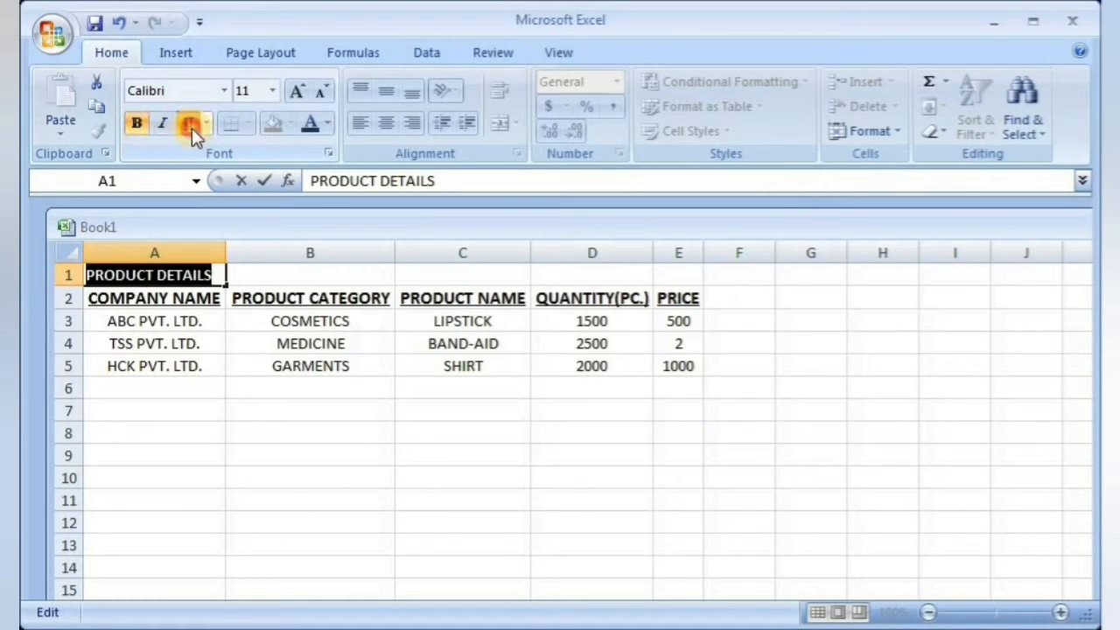
click(189, 123)
click(327, 124)
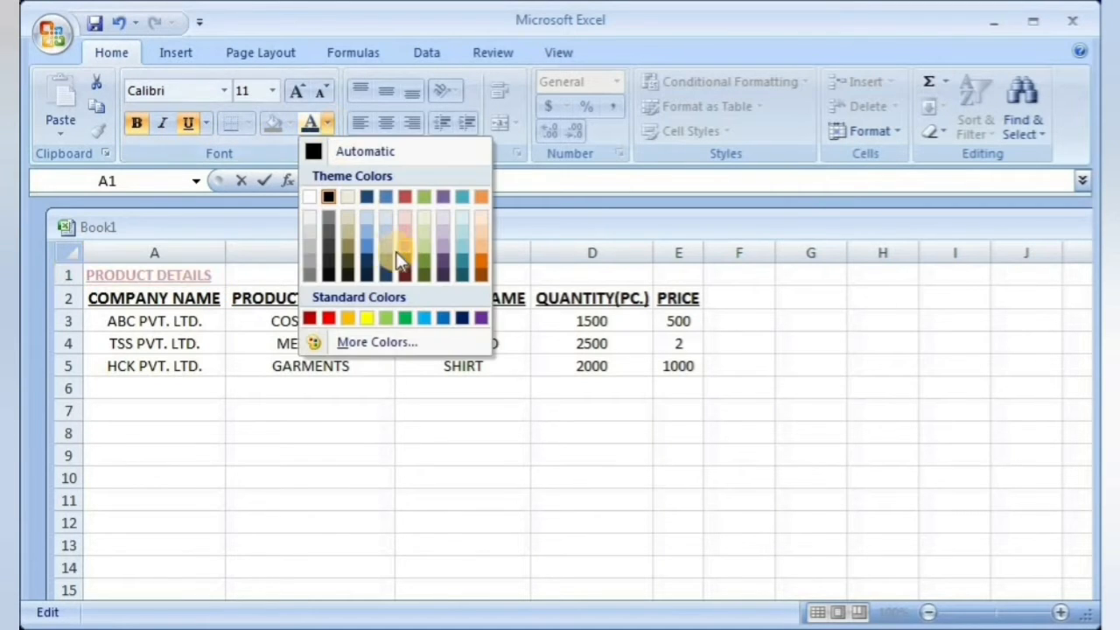
click(387, 257)
click(201, 388)
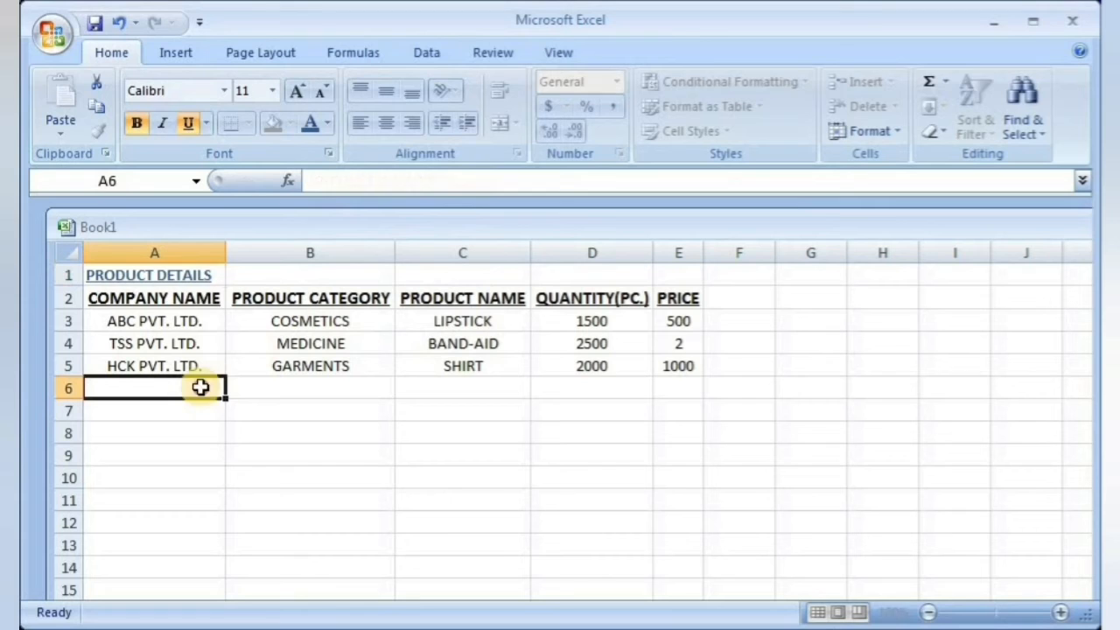
Step: Merge and center the title across cells A1 to E1 so it spans the table
click(169, 275)
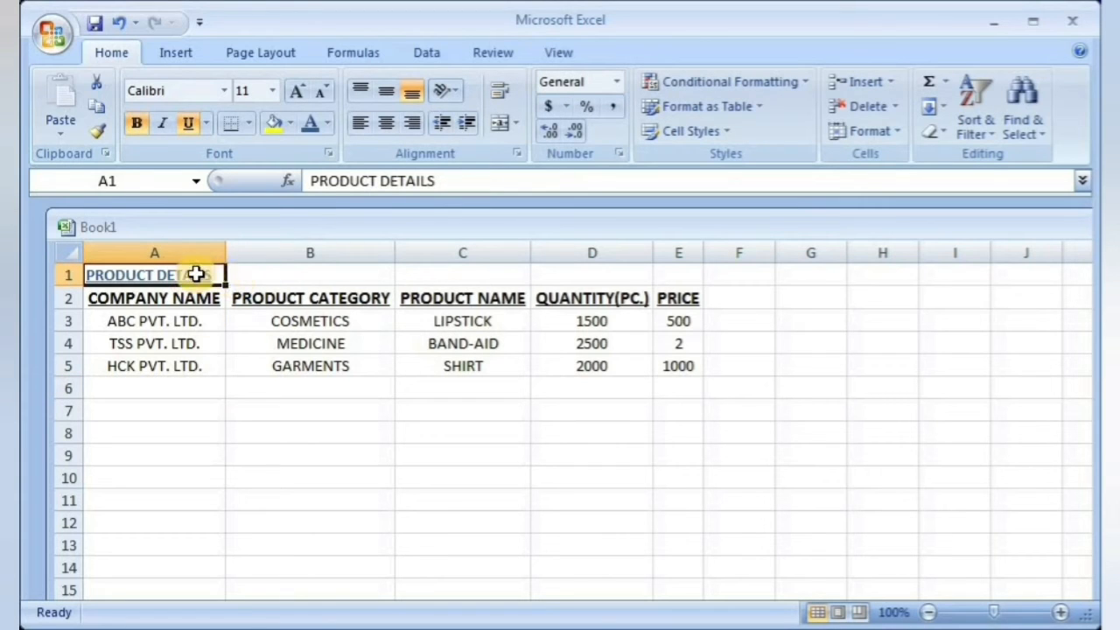
drag(196, 275, 678, 276)
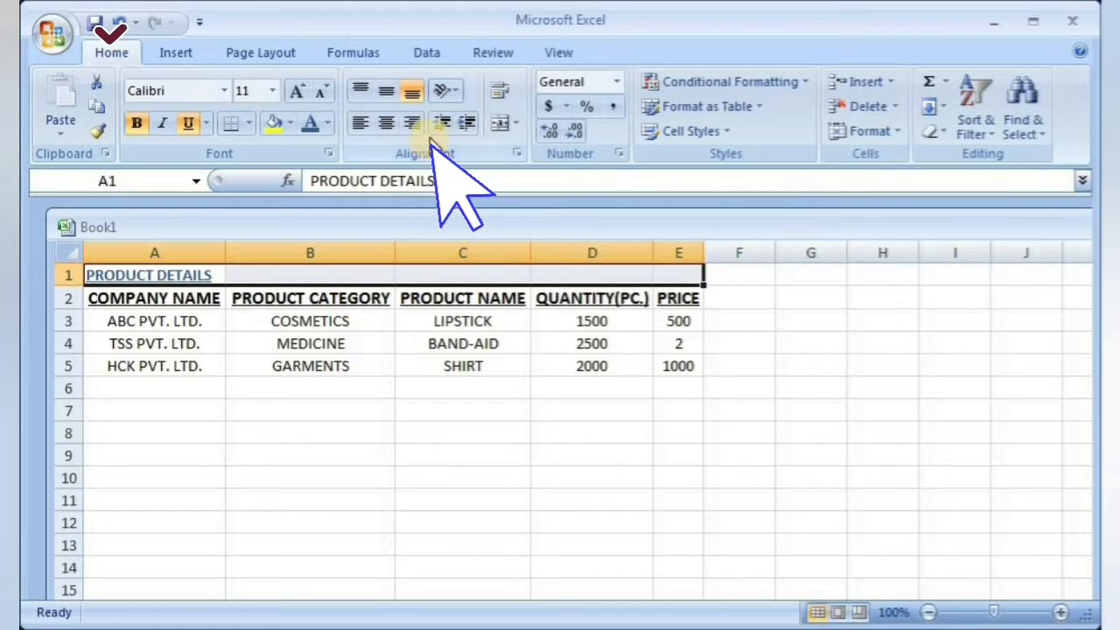
click(516, 124)
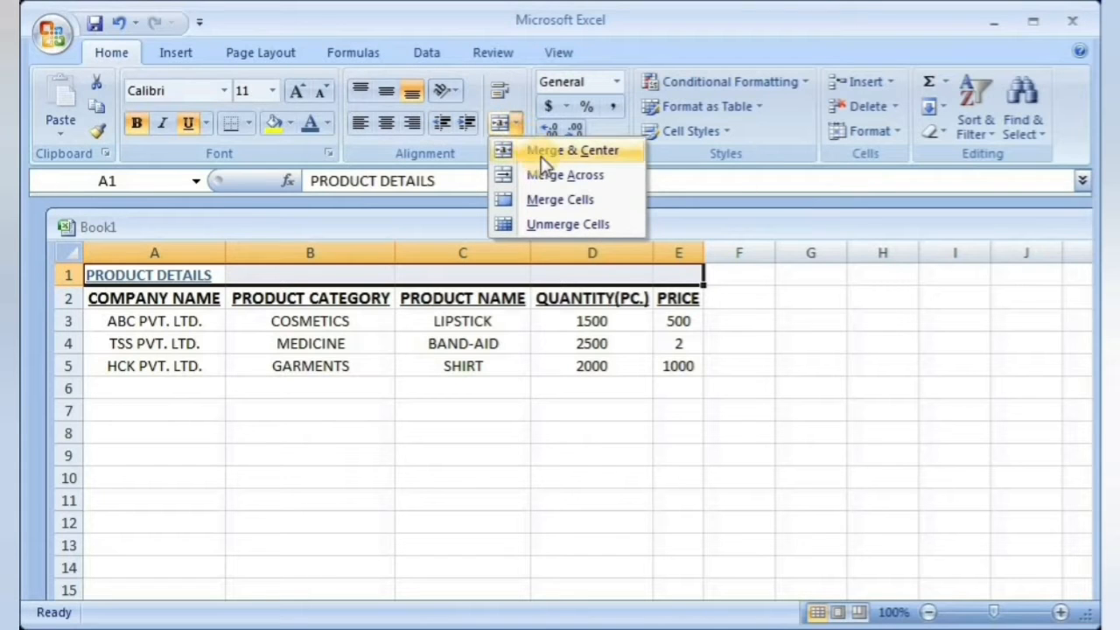
click(544, 156)
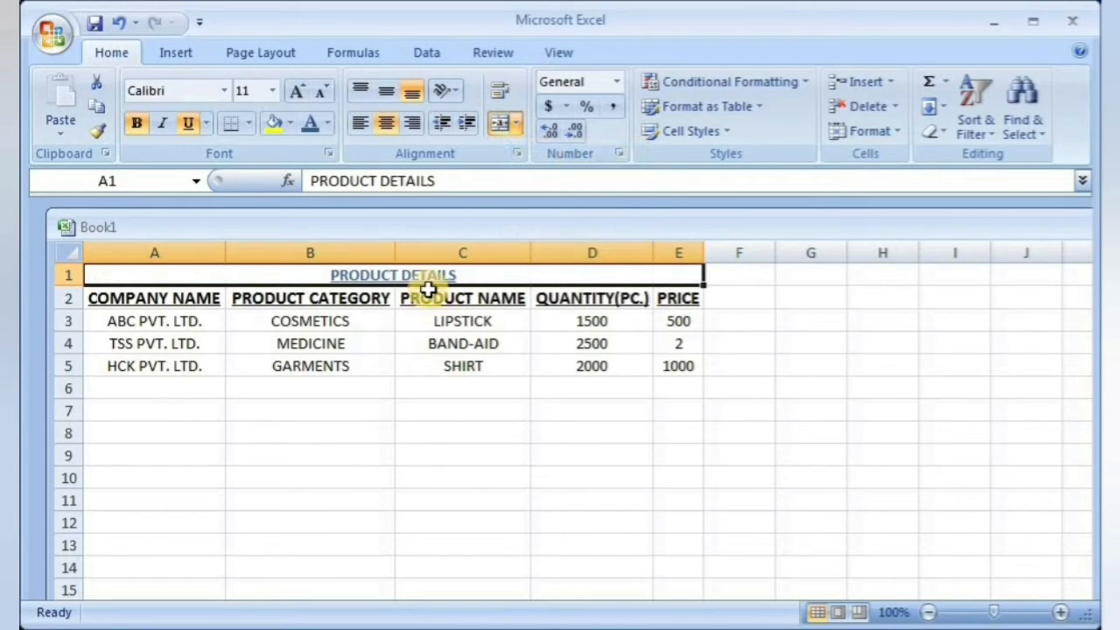
Step: Set the font size of the PRODUCT DETAILS title text to 16
double_click(338, 274)
drag(338, 275, 464, 276)
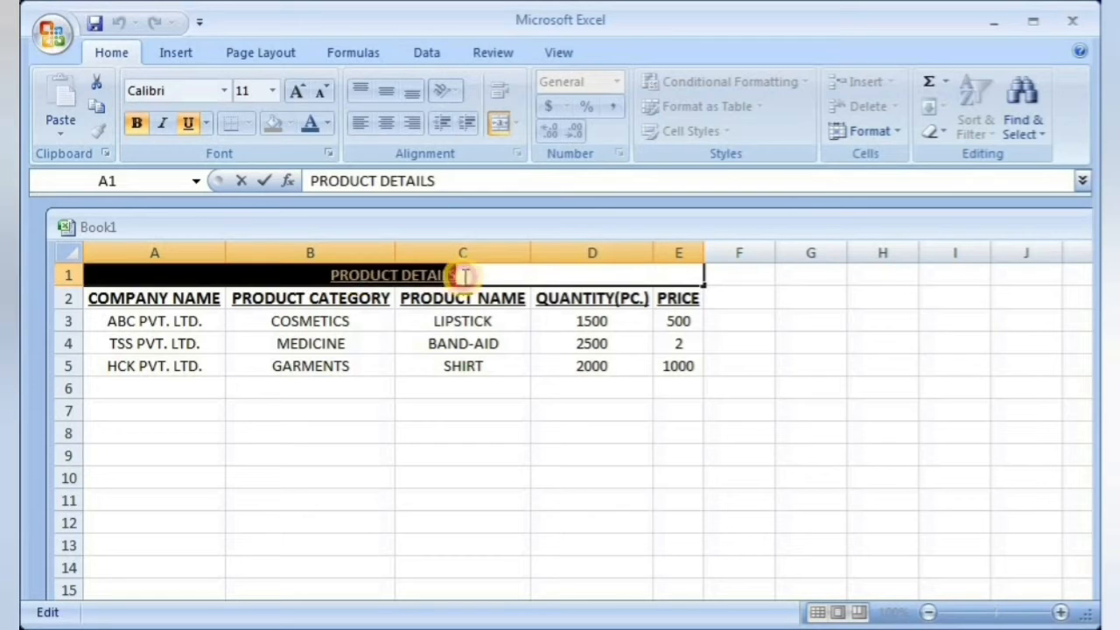
click(273, 90)
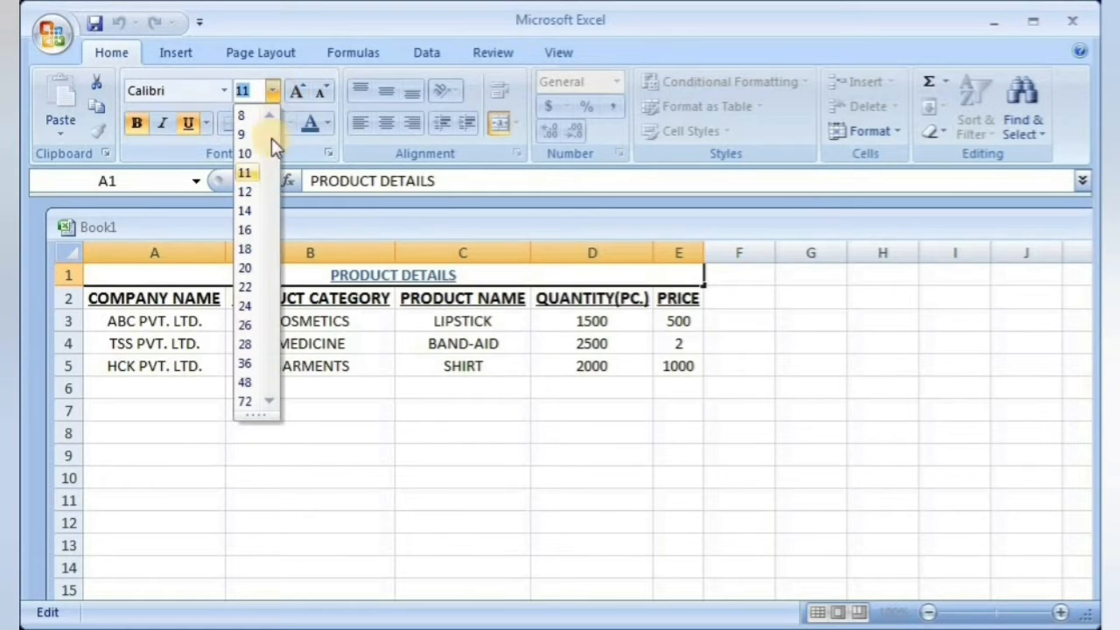
click(243, 230)
click(429, 472)
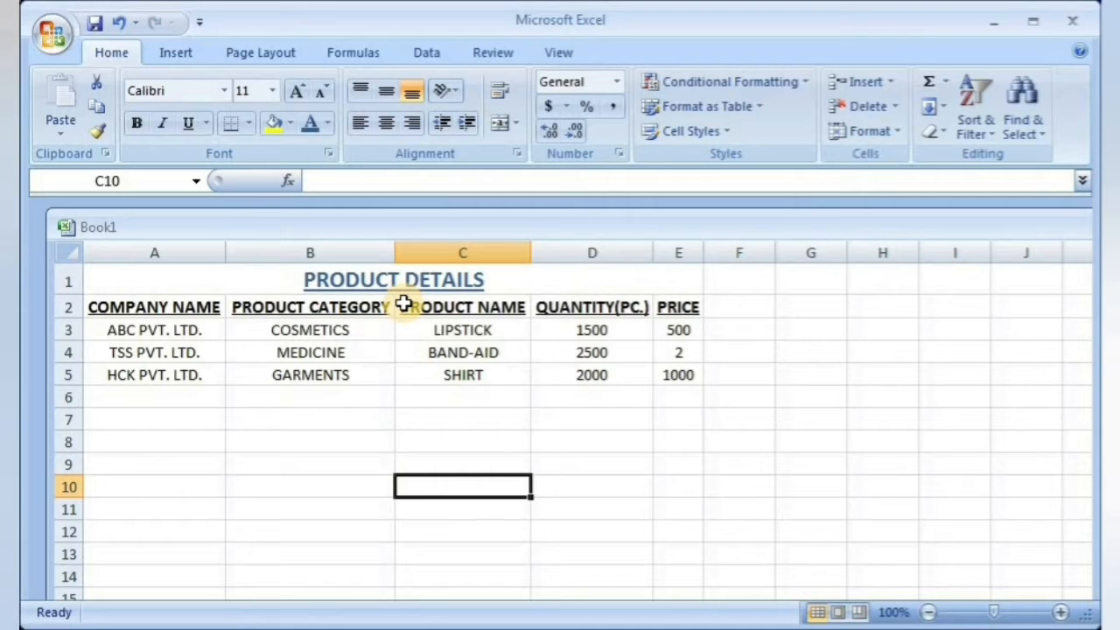
Step: Enter the sample letters A, B, C and D one below the other in cells A7 to A10
click(206, 422)
text(A)
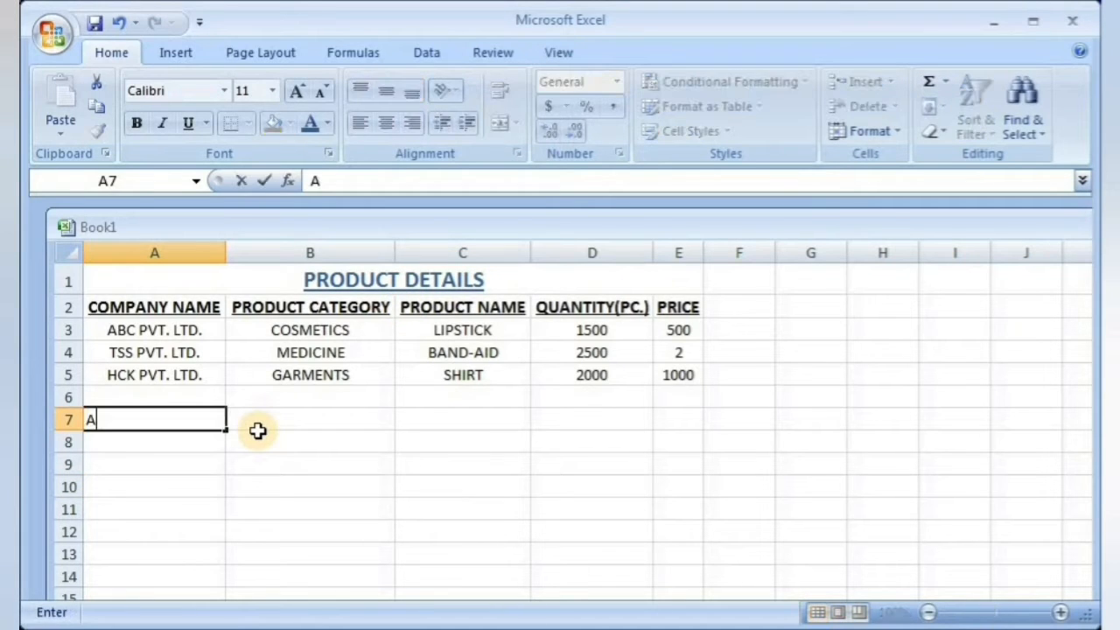
key(Return)
text(B)
key(Return)
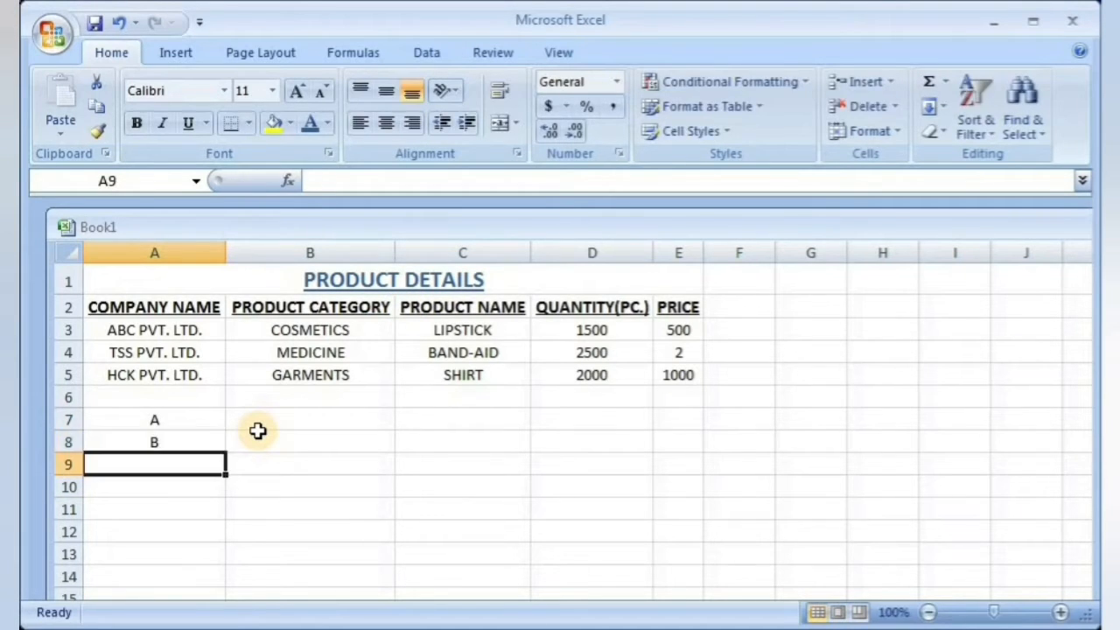
Step: Merge the range A7:C10 row by row with Merge Across and check the merged rows
drag(162, 421, 422, 494)
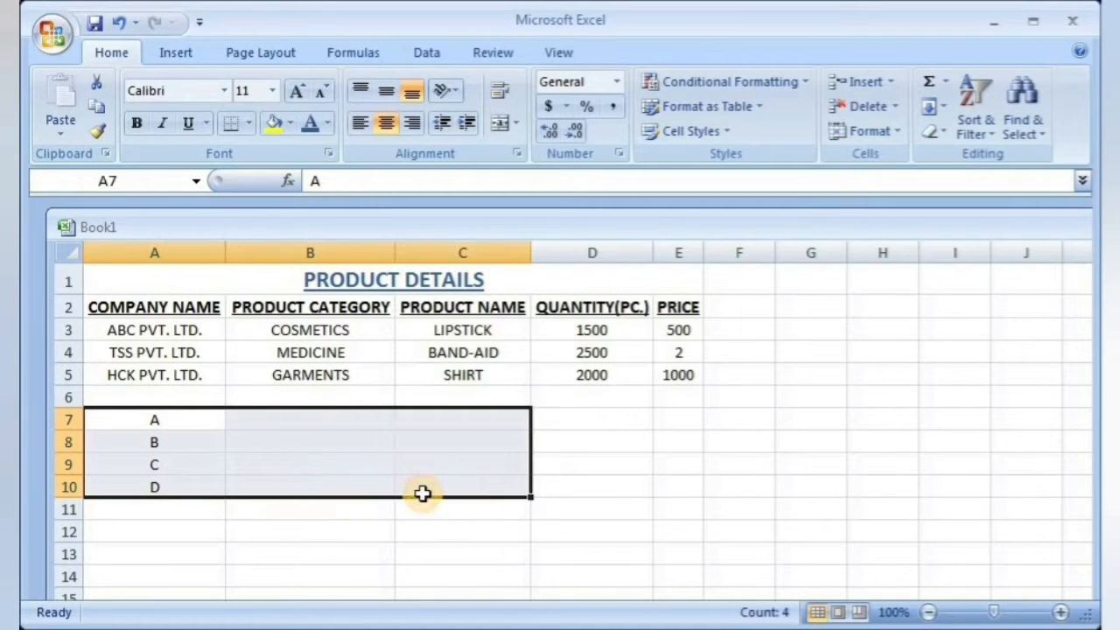
click(518, 125)
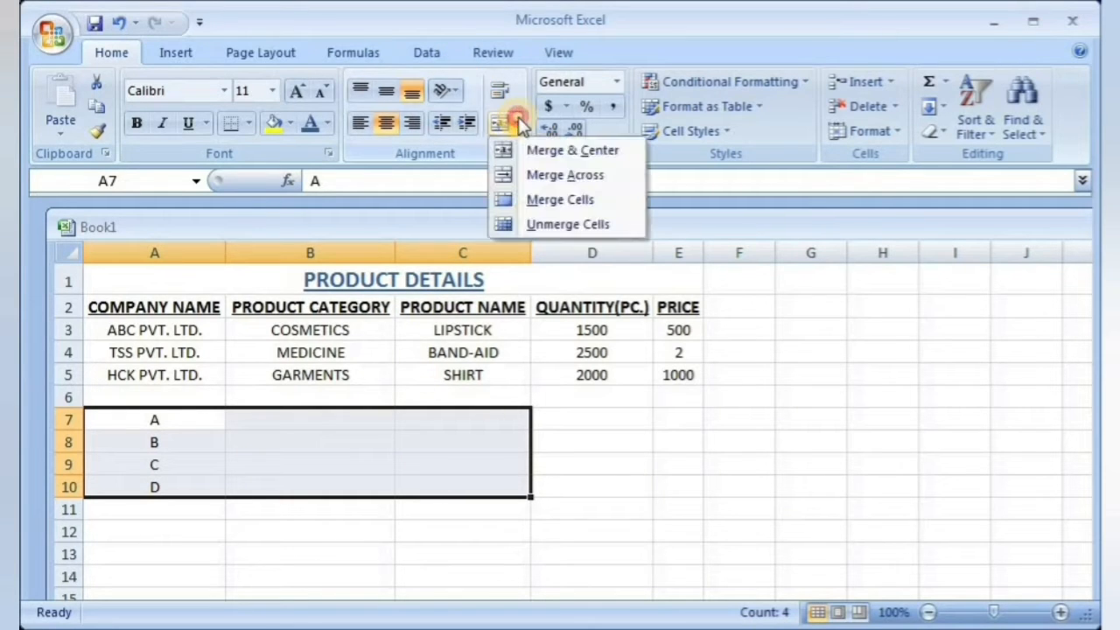
click(556, 176)
click(342, 570)
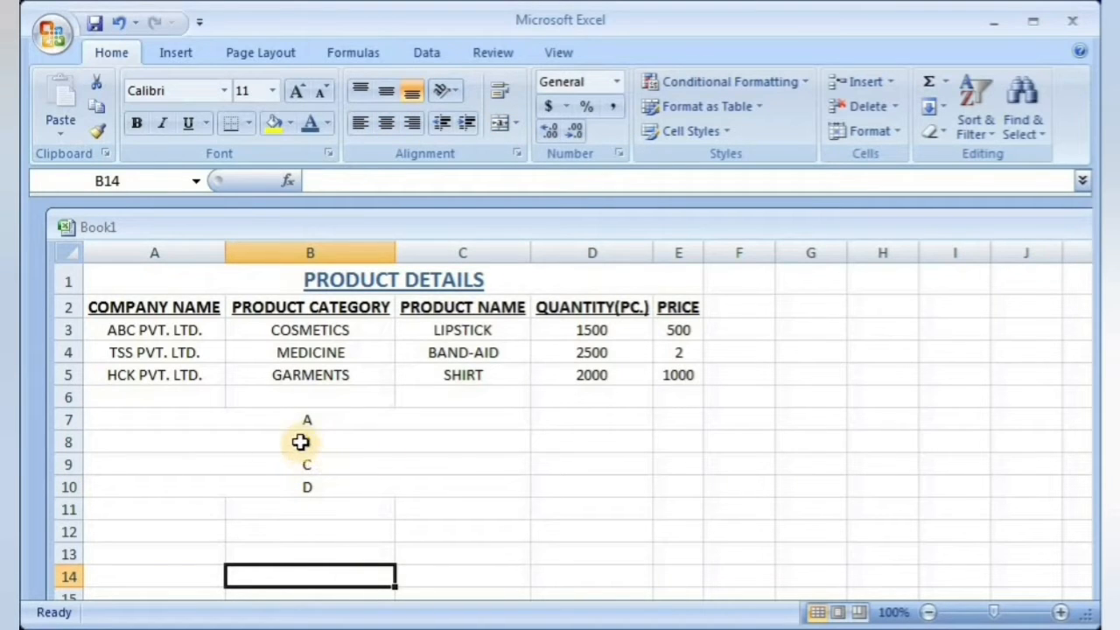
click(302, 422)
click(216, 468)
Step: Try left, right and center alignment on the merged rows 7 to 10, ending with center
click(216, 420)
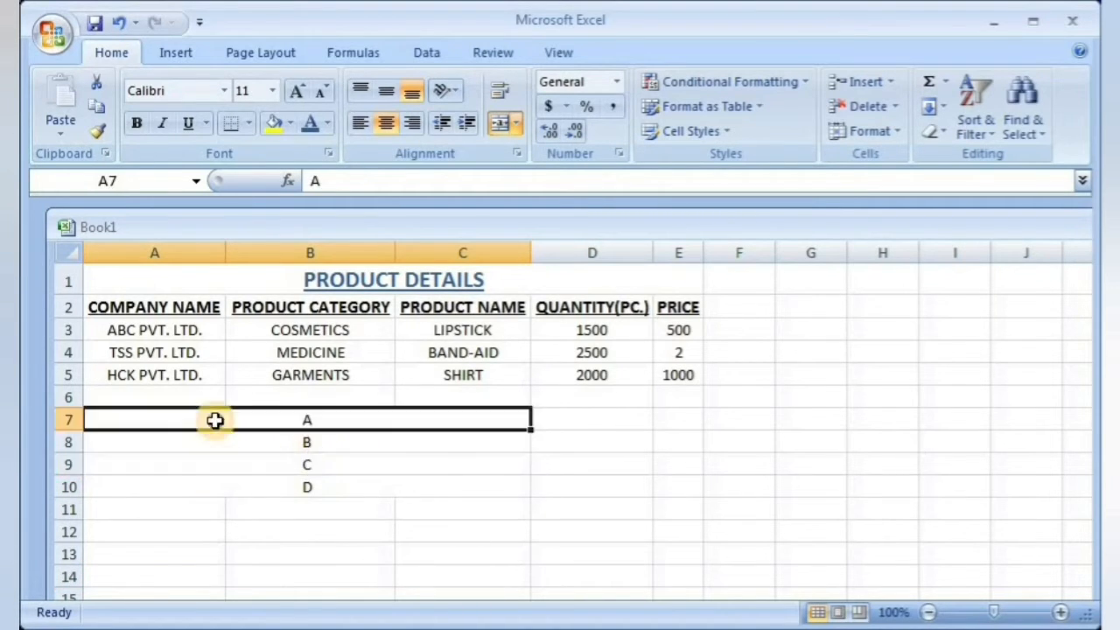
drag(215, 420, 225, 482)
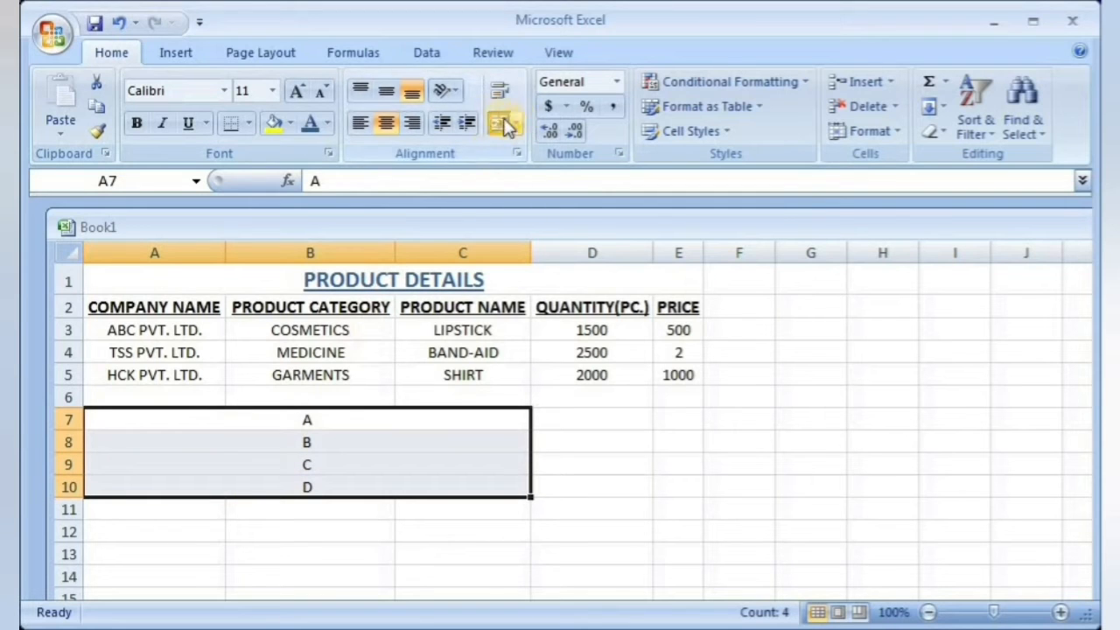
click(359, 123)
click(413, 123)
click(386, 122)
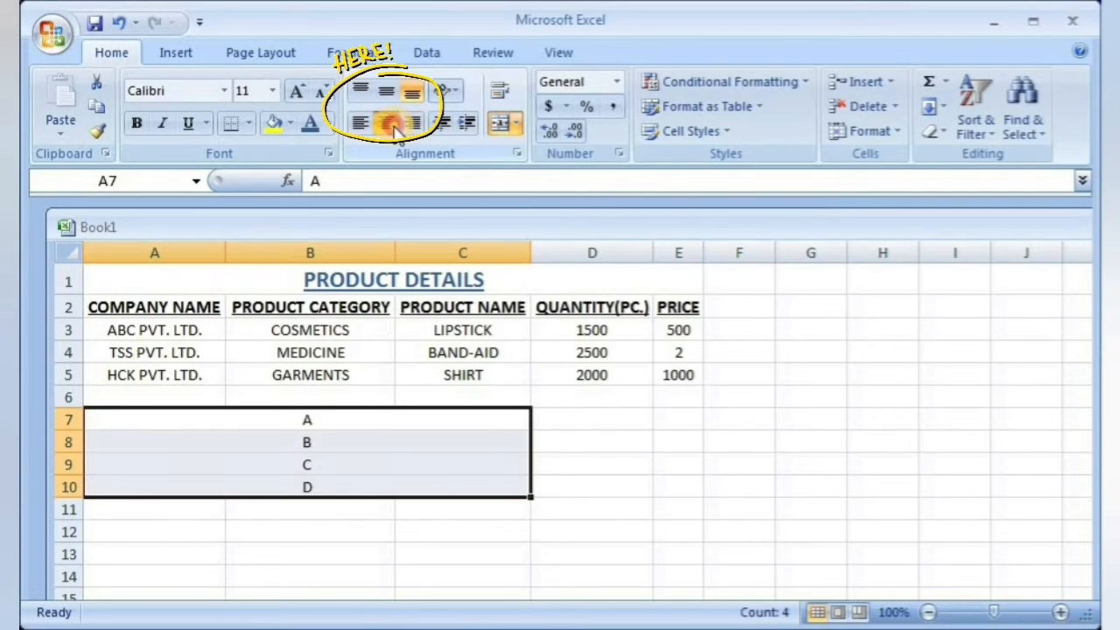
click(591, 507)
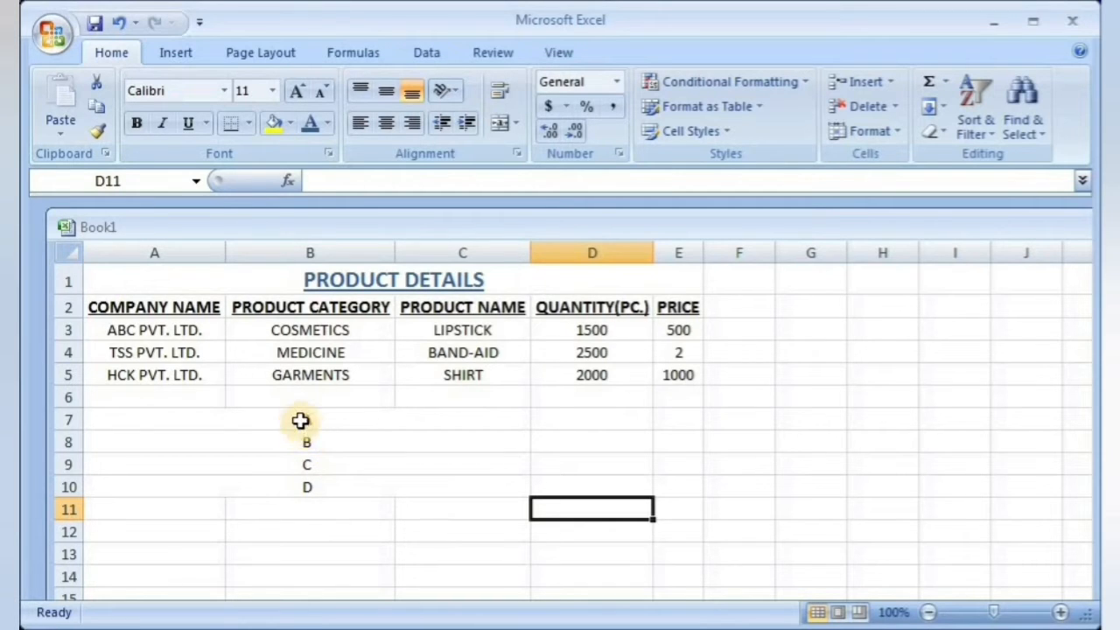
Step: Unmerge the merged rows 7 to 10 back into separate cells in columns A to C
drag(300, 421, 302, 477)
click(516, 124)
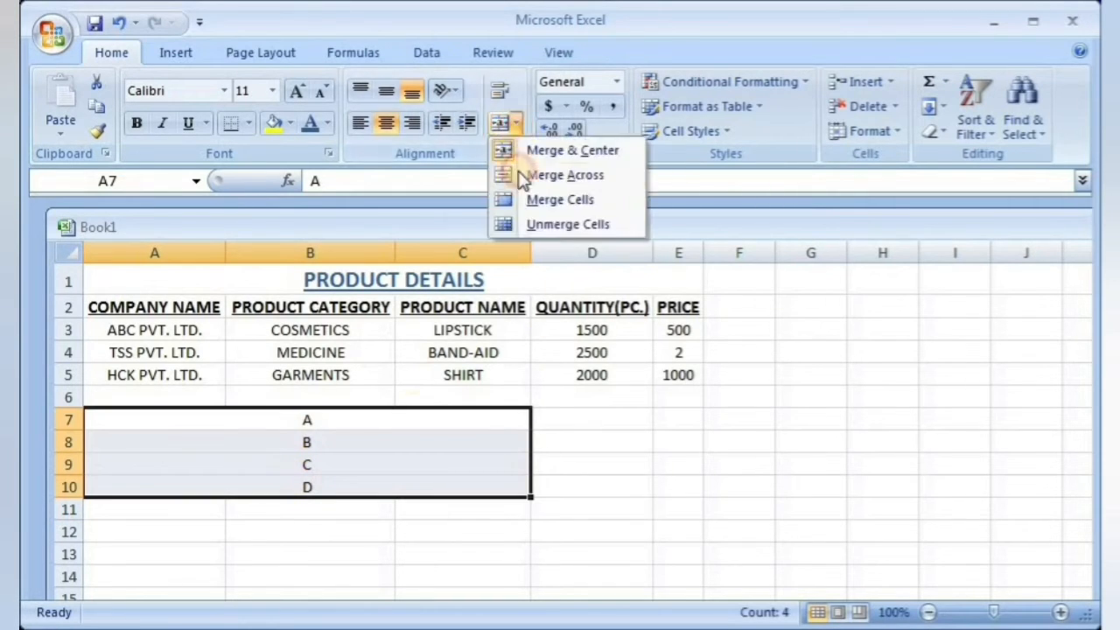
click(522, 223)
click(275, 504)
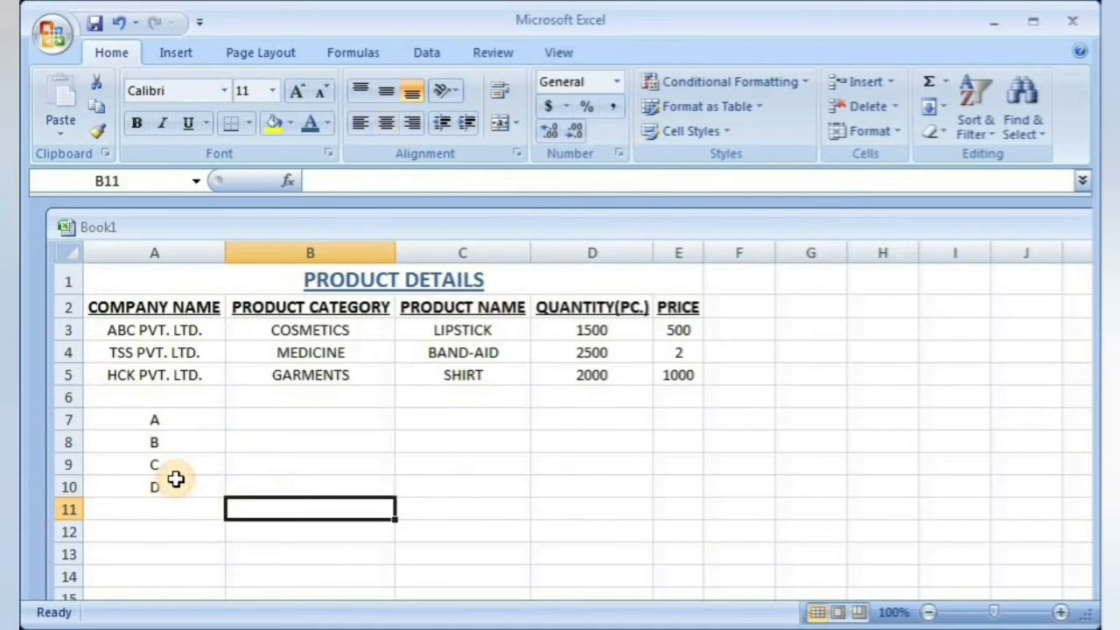
click(187, 419)
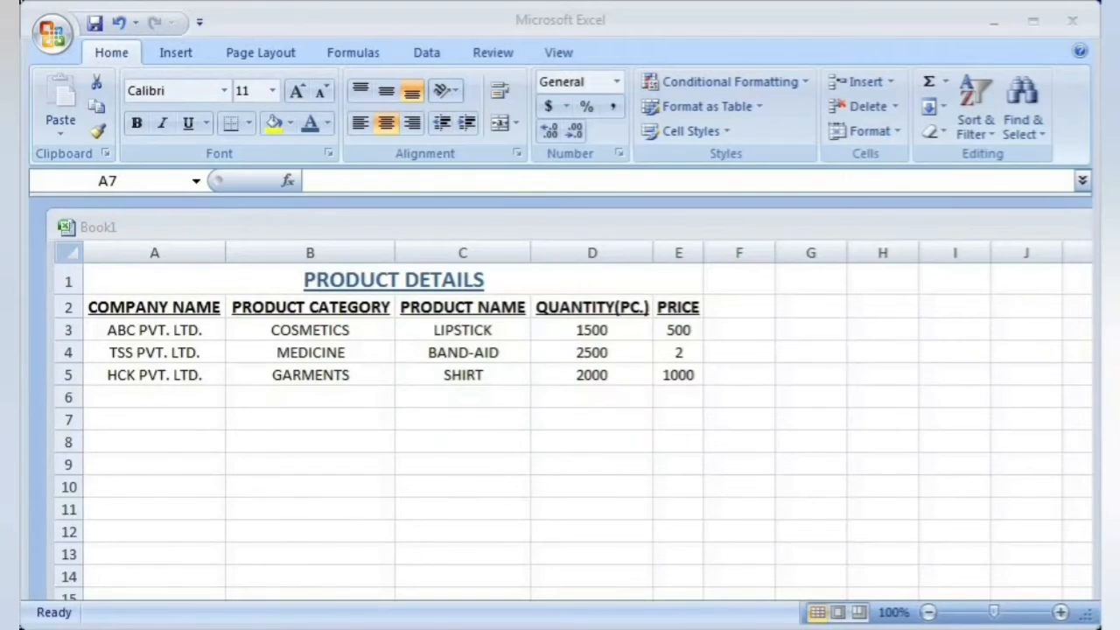
Step: Enter the word COMPANY in cell A7 below the table
click(175, 416)
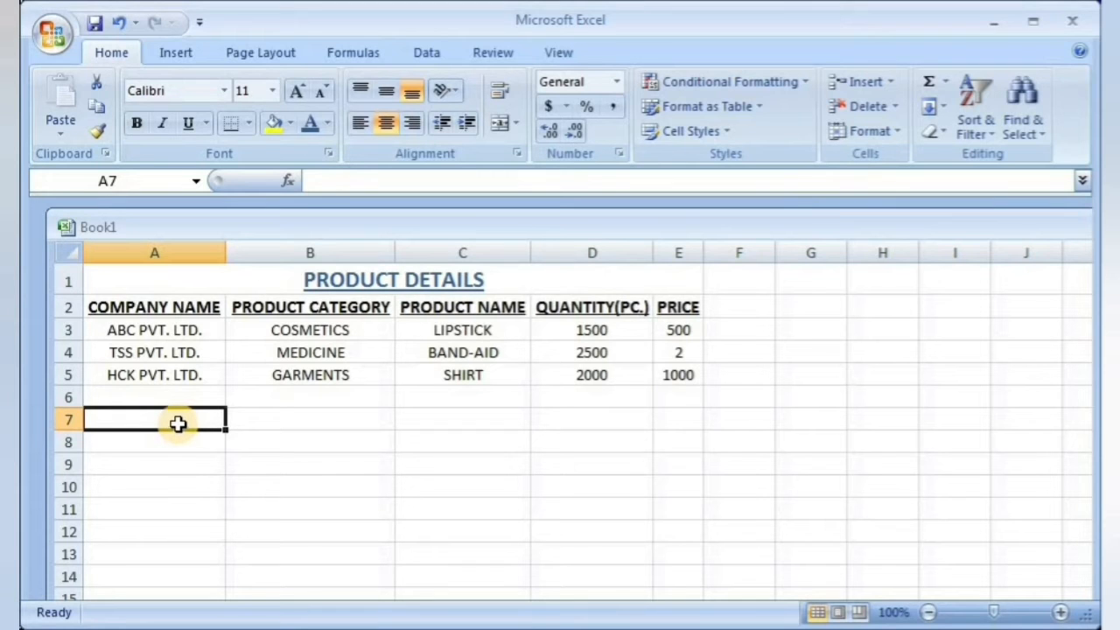
double_click(179, 425)
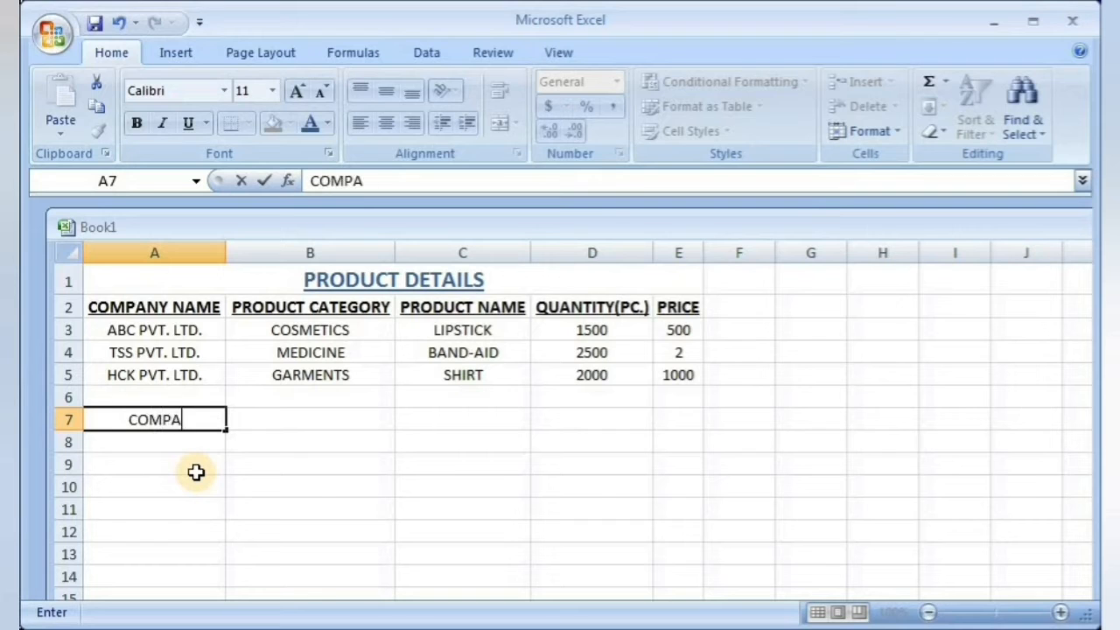
click(229, 482)
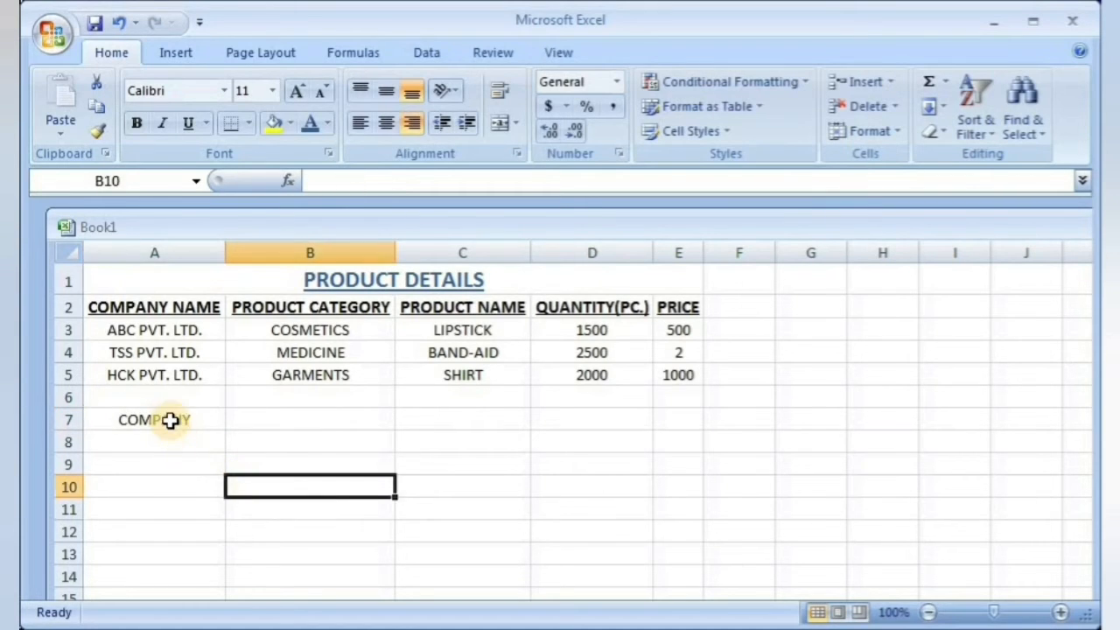
Step: Align the COMPANY text in cell A7 to the left and to the top of the cell
click(182, 422)
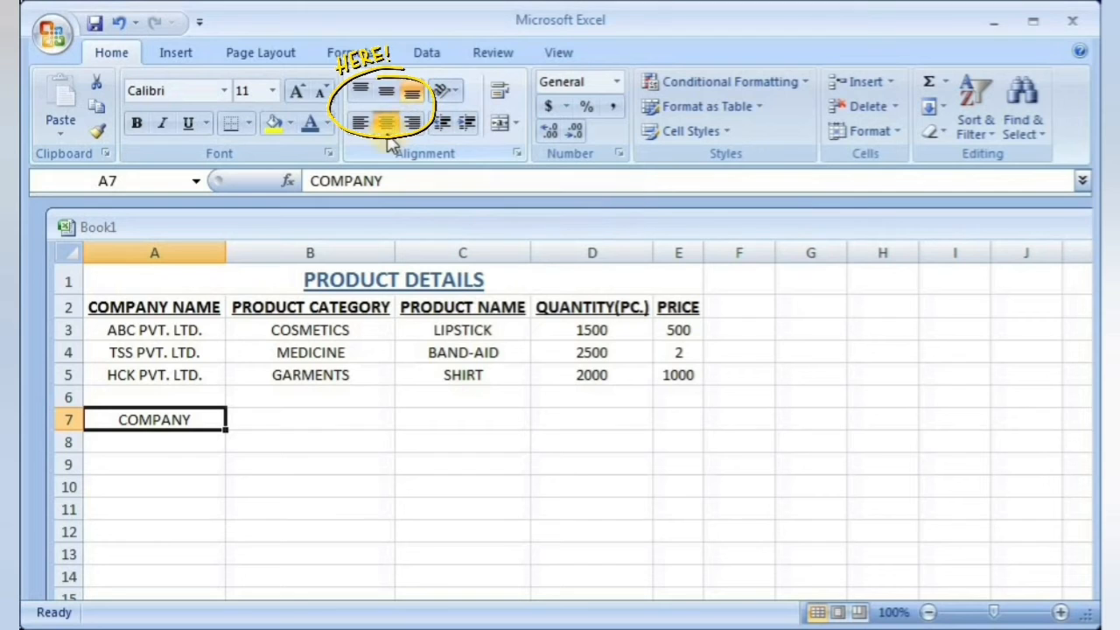
click(360, 122)
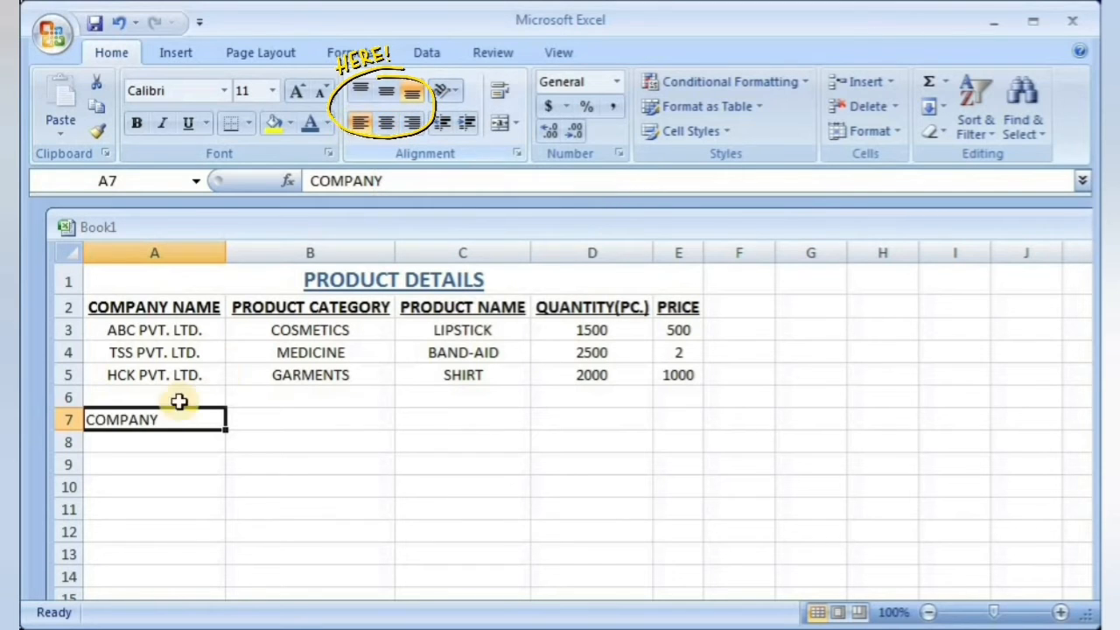
click(362, 94)
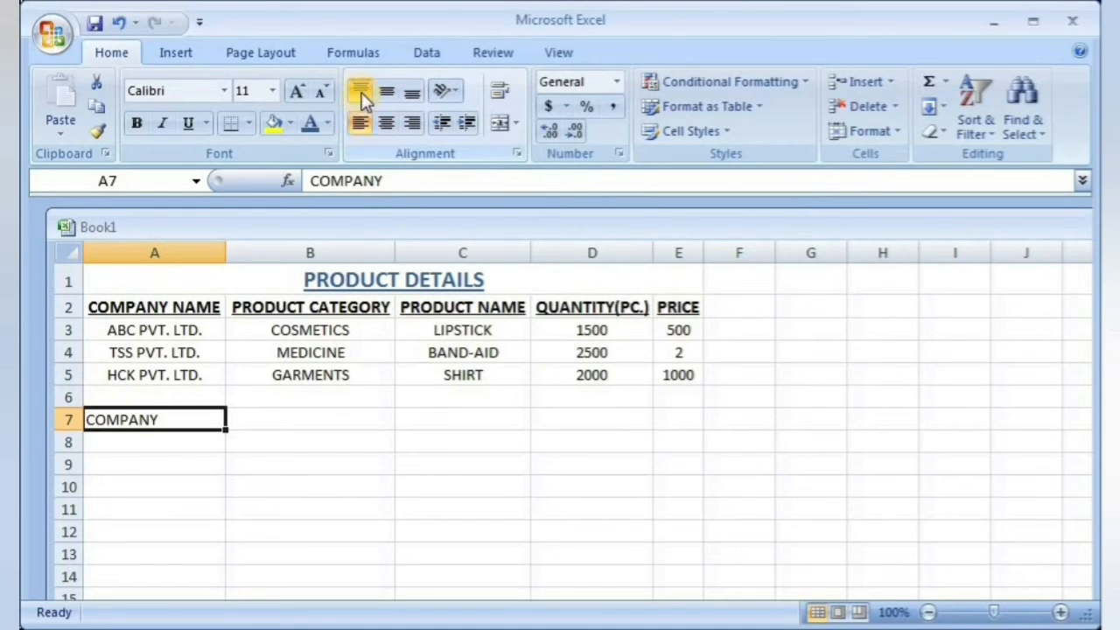
Step: Merge the block A7 to B10 holding the COMPANY text into one cell without centering it
click(360, 122)
drag(157, 423, 301, 480)
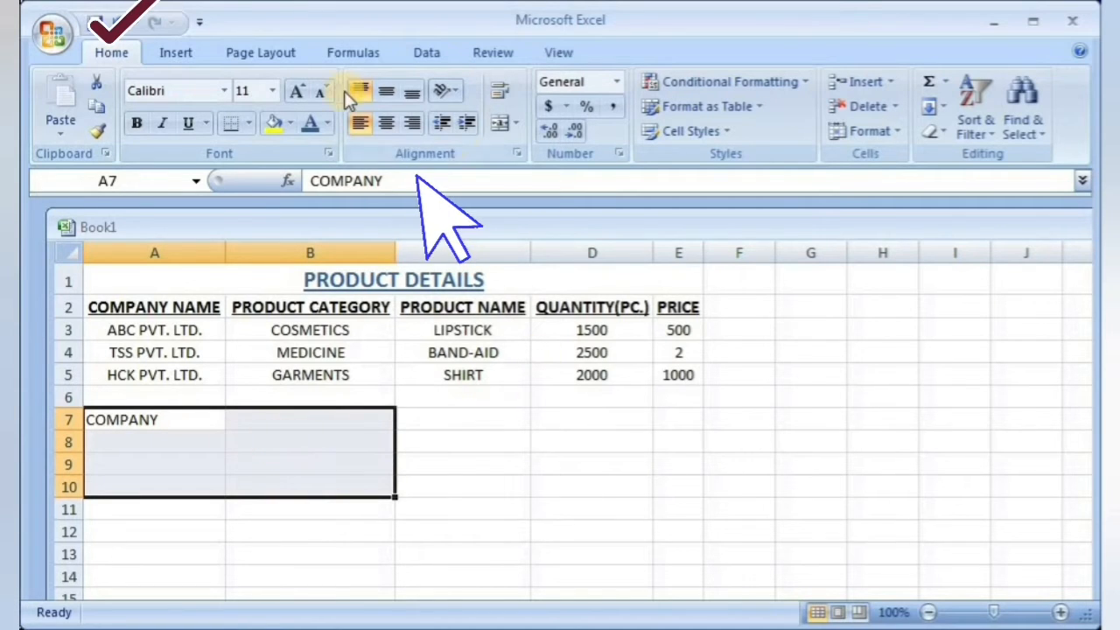
click(517, 124)
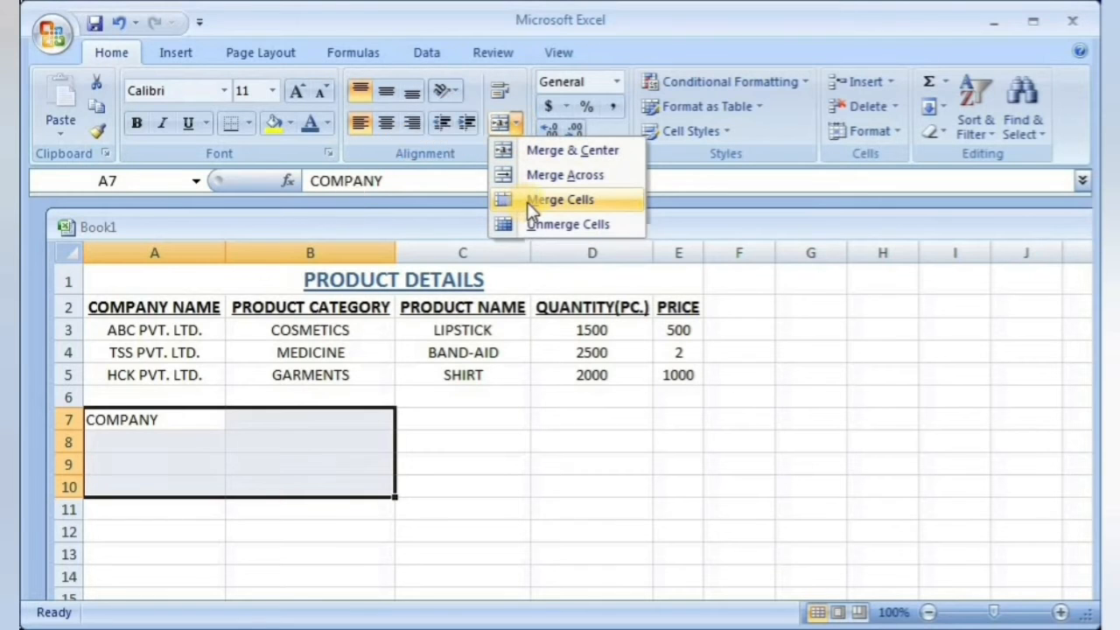
click(533, 202)
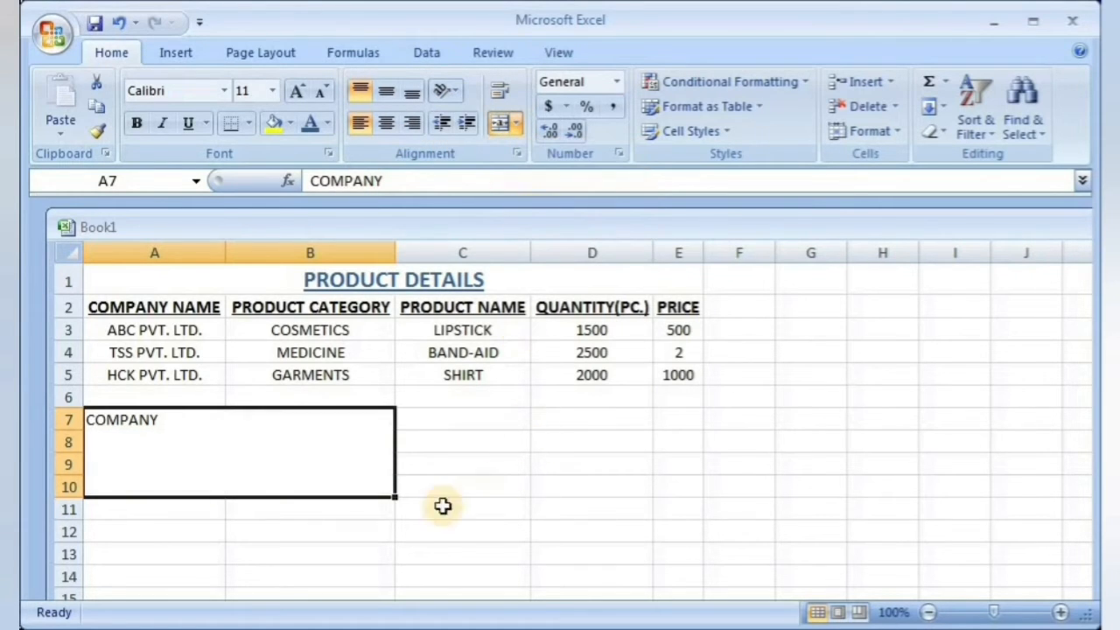
click(180, 555)
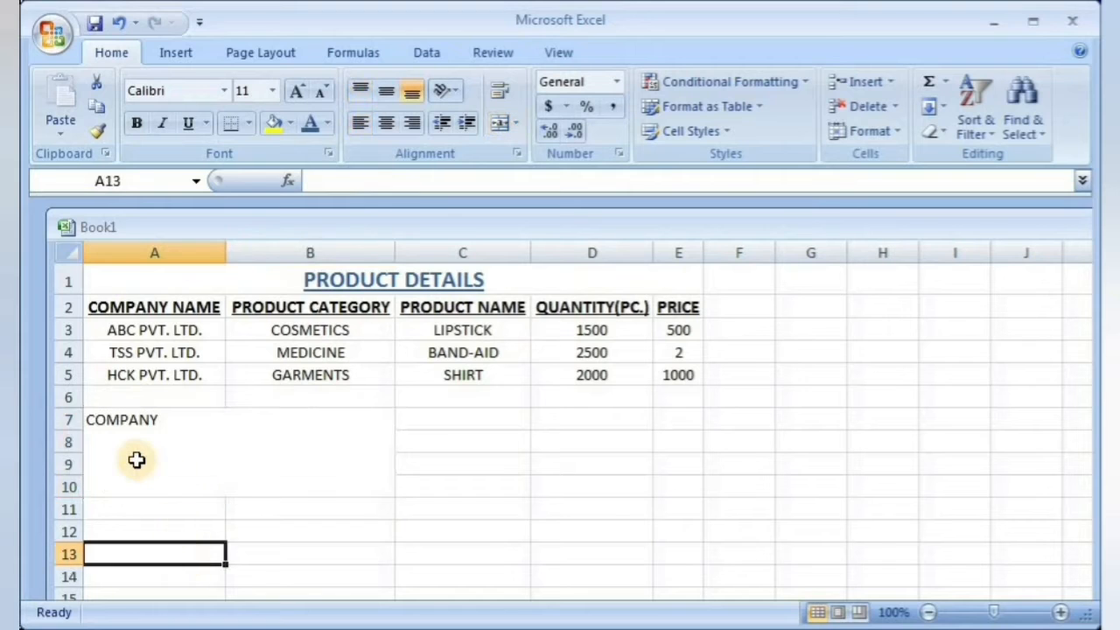
click(135, 455)
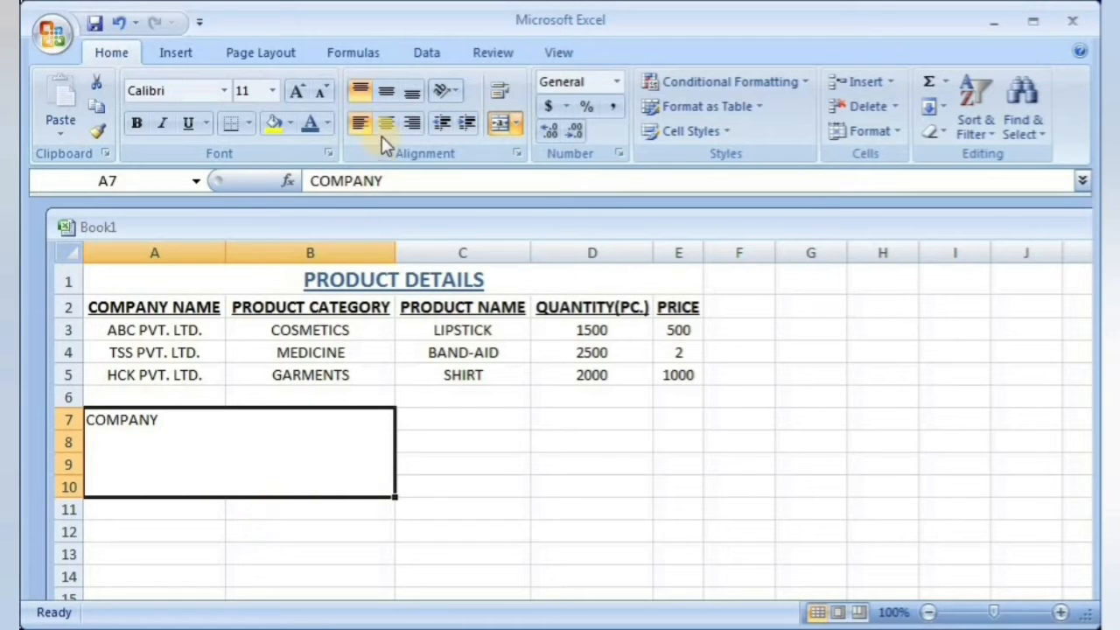
Step: Unmerge the merged COMPANY block back into separate cells in columns A and B, rows 7 to 10
click(485, 482)
click(276, 446)
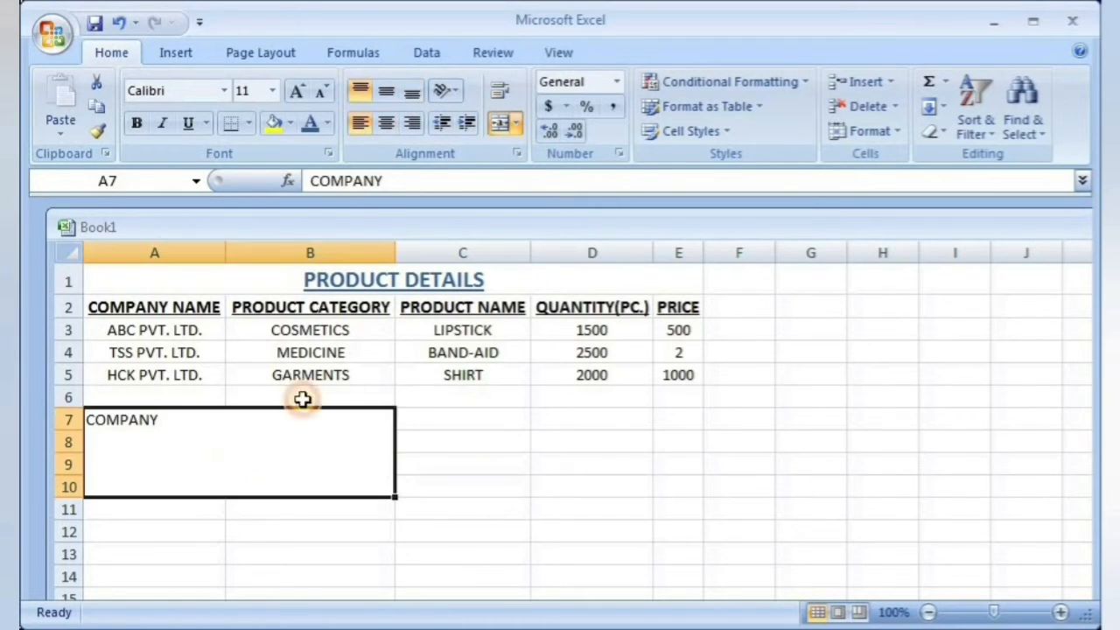
click(517, 123)
click(531, 227)
click(444, 448)
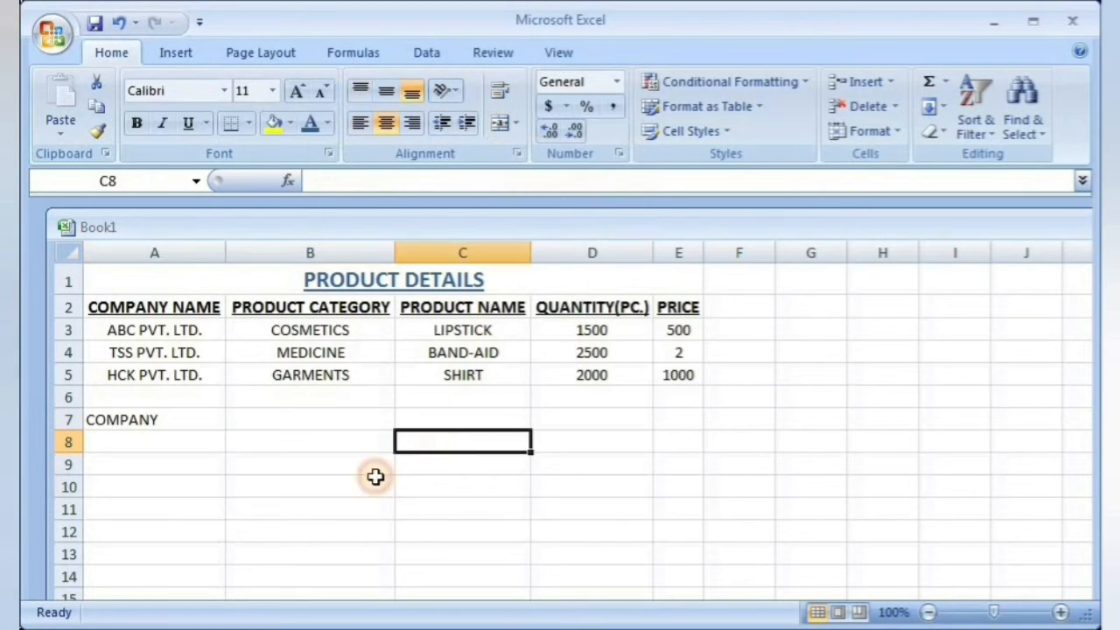
click(206, 433)
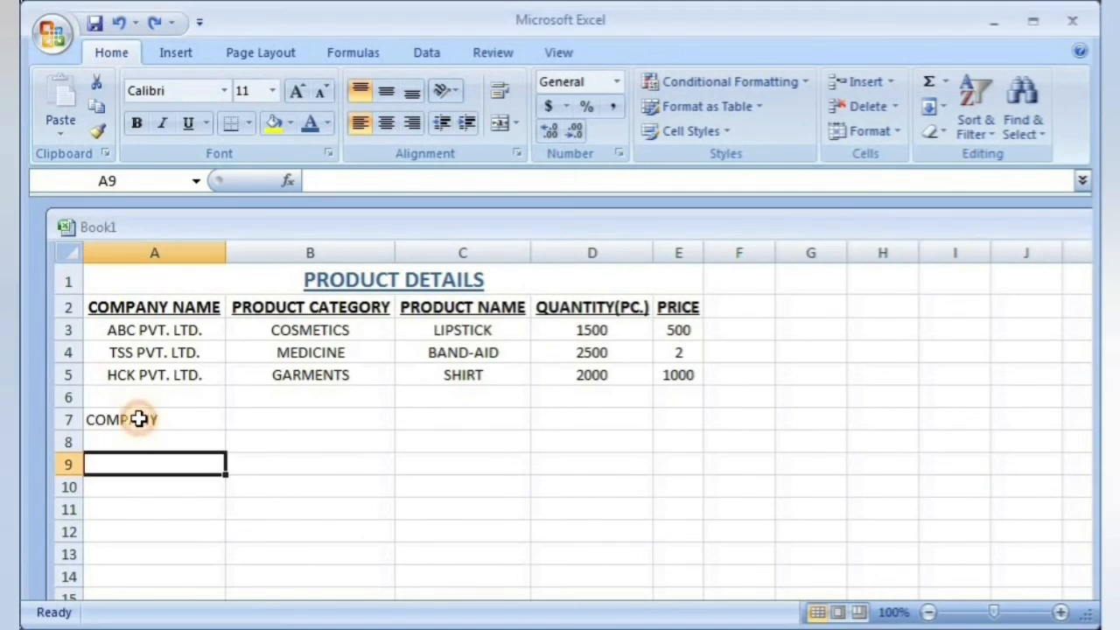
Step: Rotate the COMPANY text in cell A7 to an orientation of 60 degrees
click(138, 420)
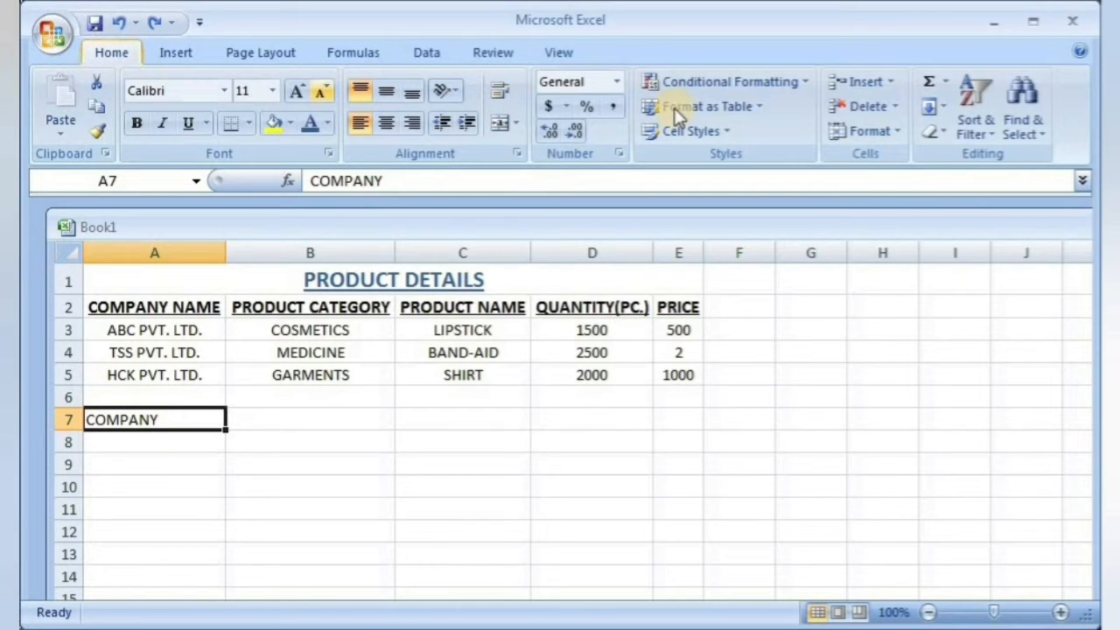
click(883, 133)
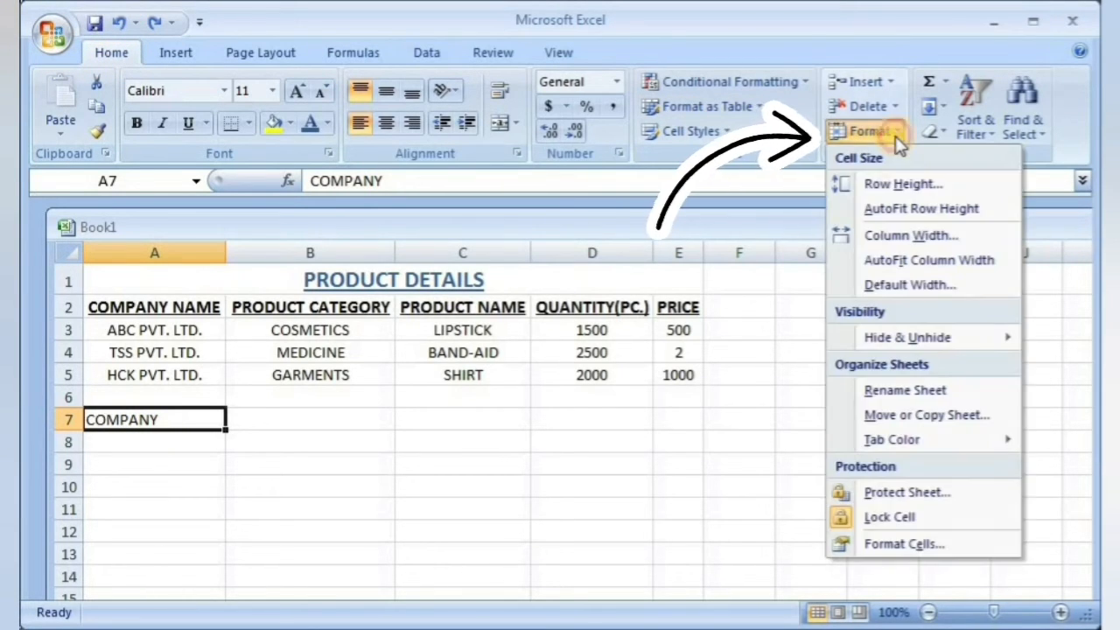
click(910, 544)
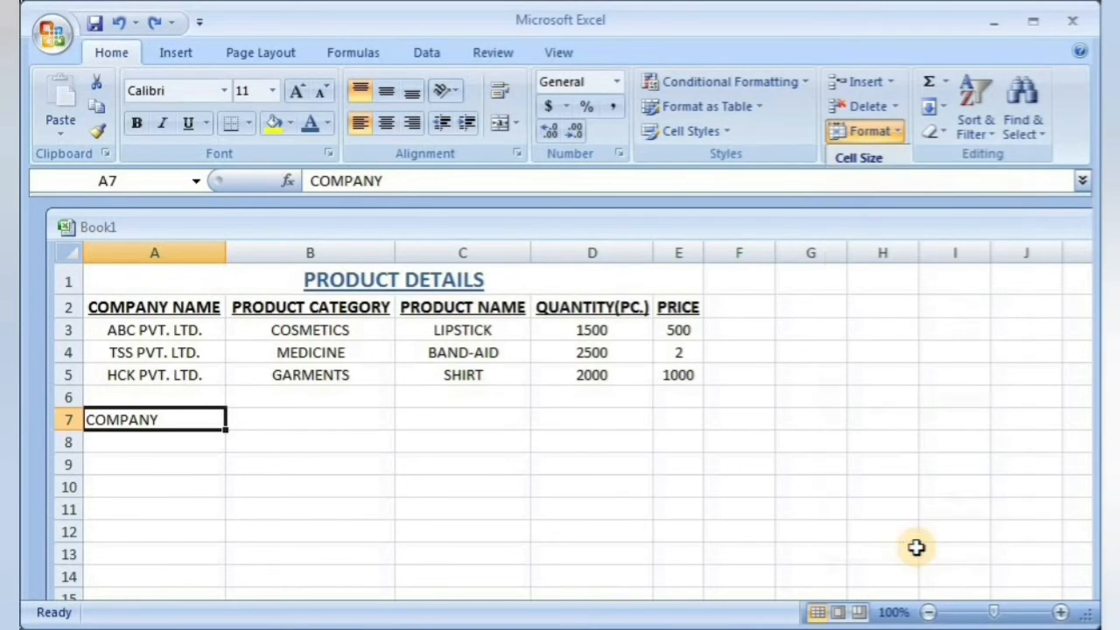
click(347, 161)
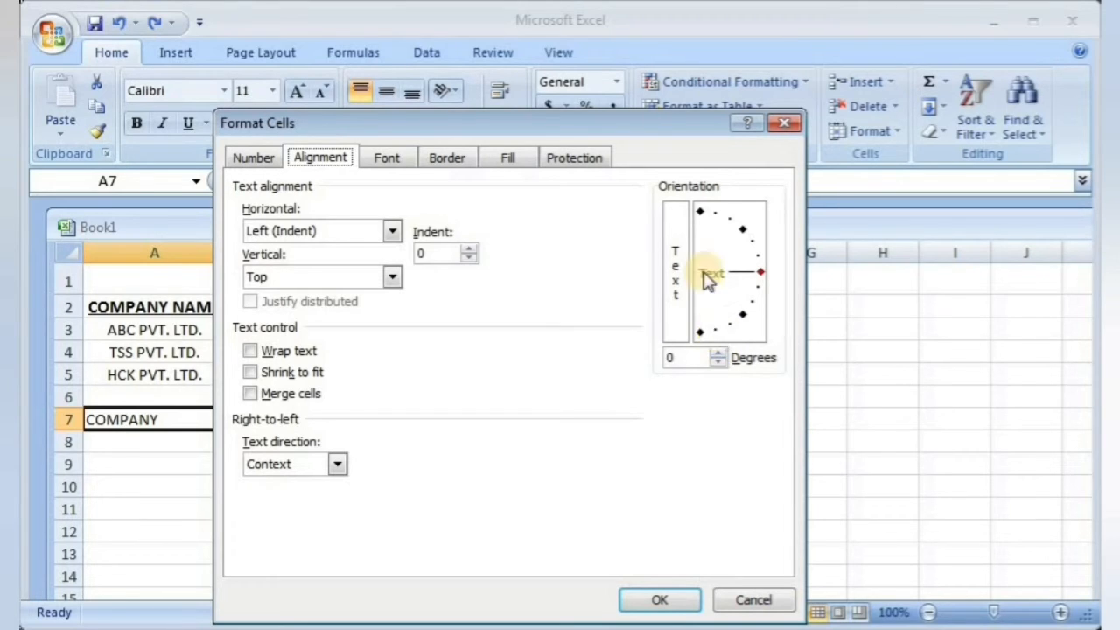
double_click(719, 353)
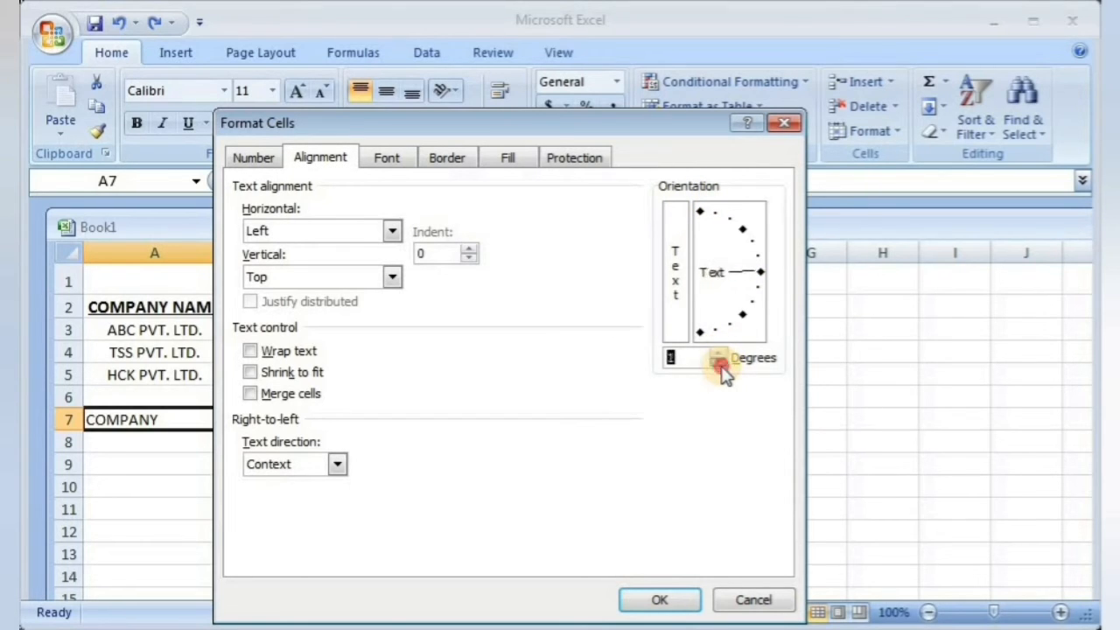
drag(758, 274, 736, 232)
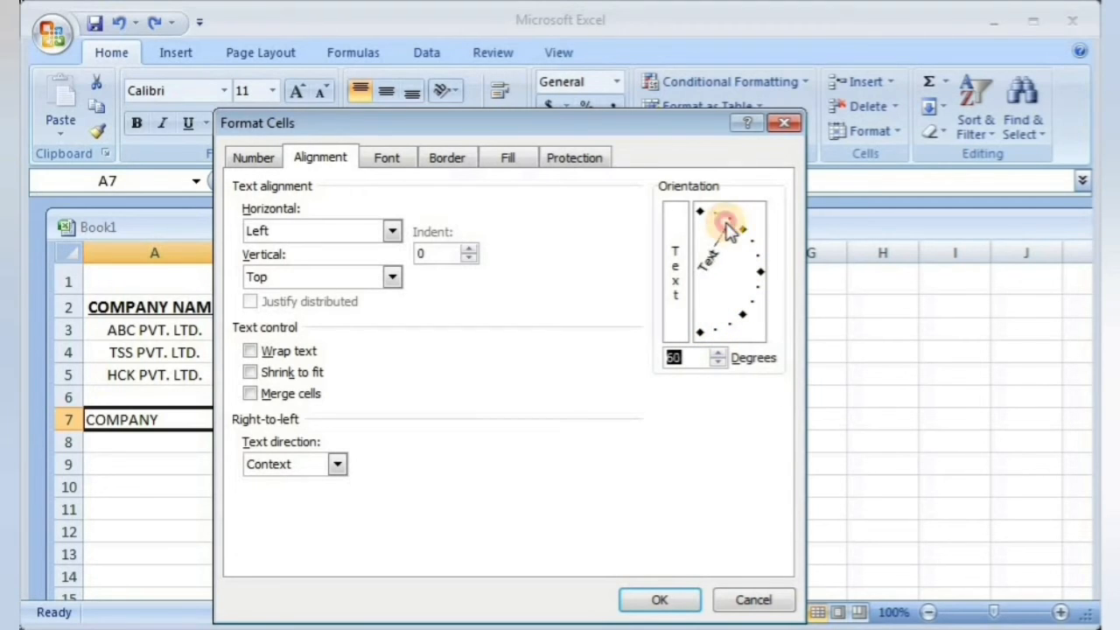
click(662, 600)
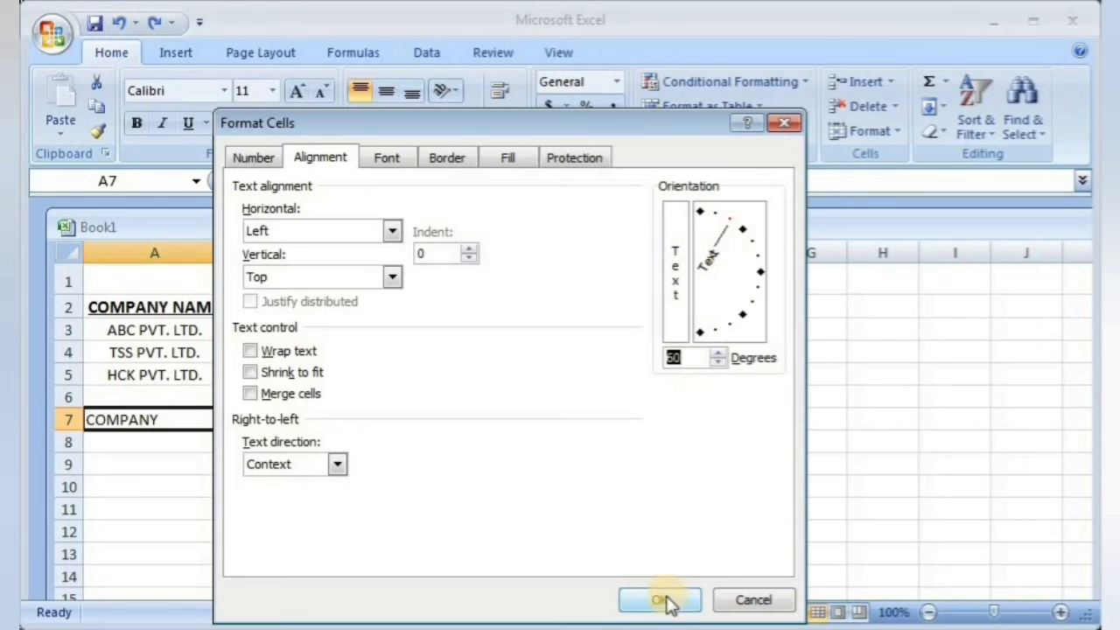
click(662, 600)
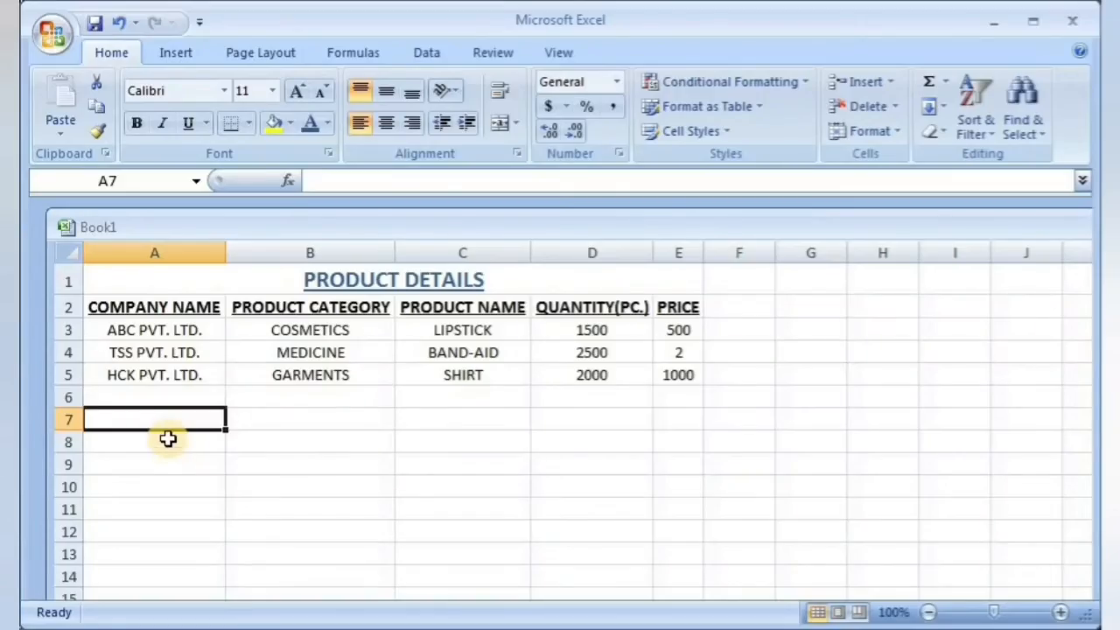
Step: Enter the text COMPANY NAMES AND ITS DETAILS in cell A7
click(163, 429)
double_click(166, 425)
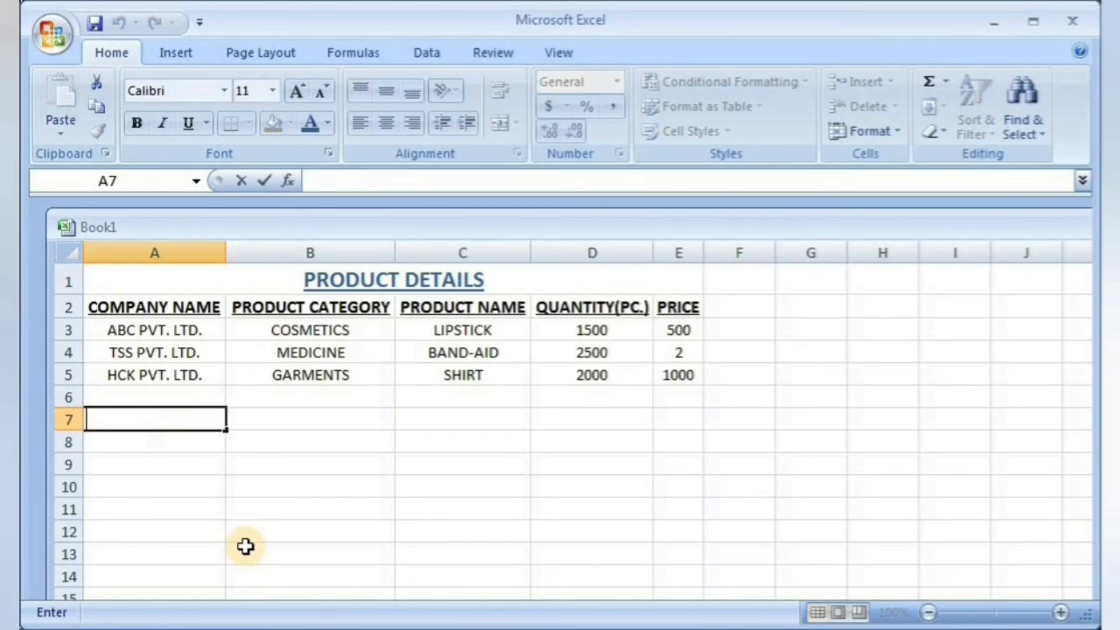
text(COMPANY NAMES AND ITS DETAILS)
click(190, 500)
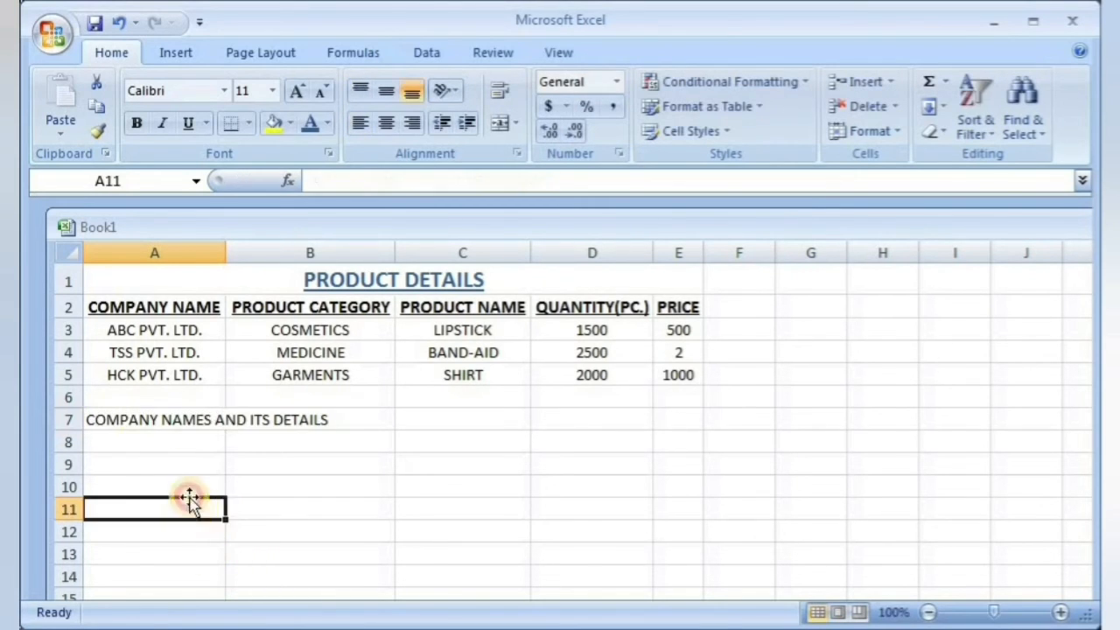
Step: Apply the Shrink to fit text control to cells A7 and B7 so the long text fits its column
click(300, 438)
drag(129, 419, 295, 420)
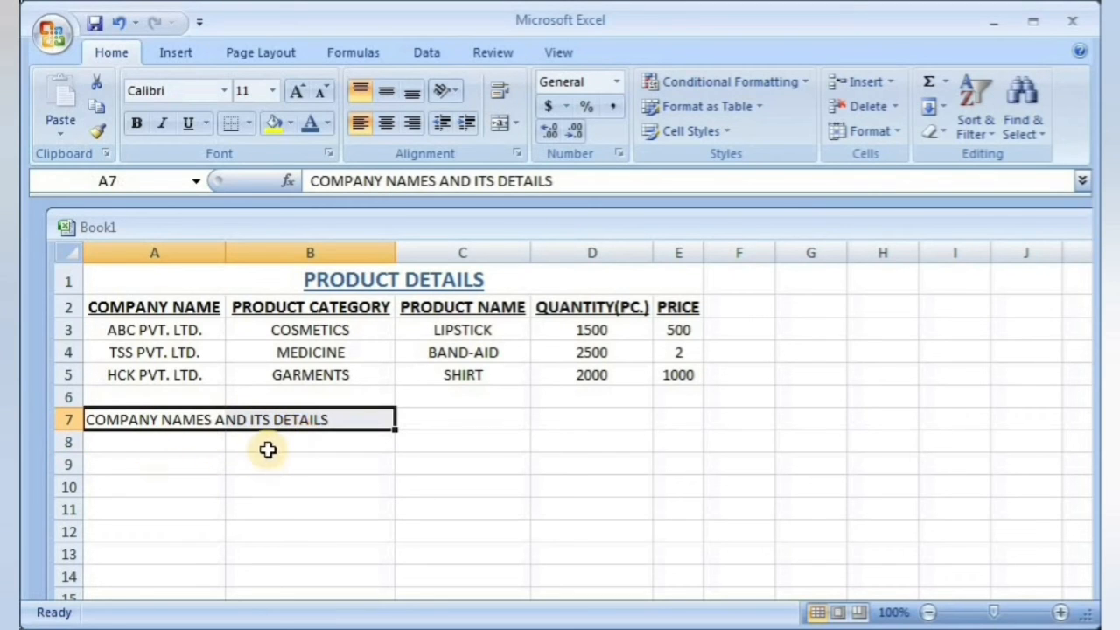
click(896, 134)
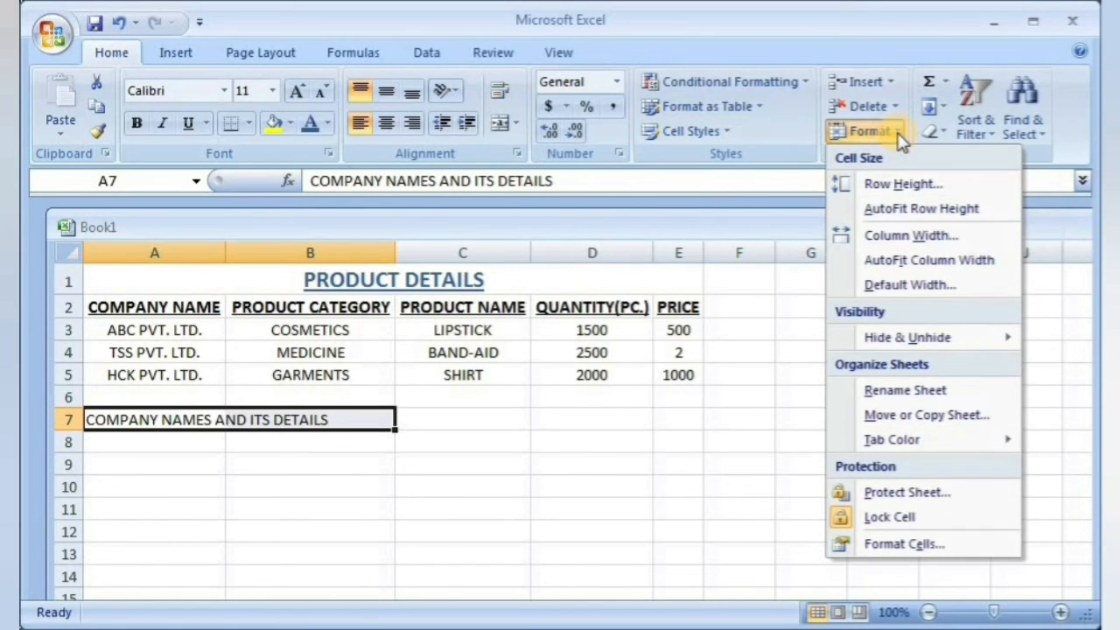
click(908, 545)
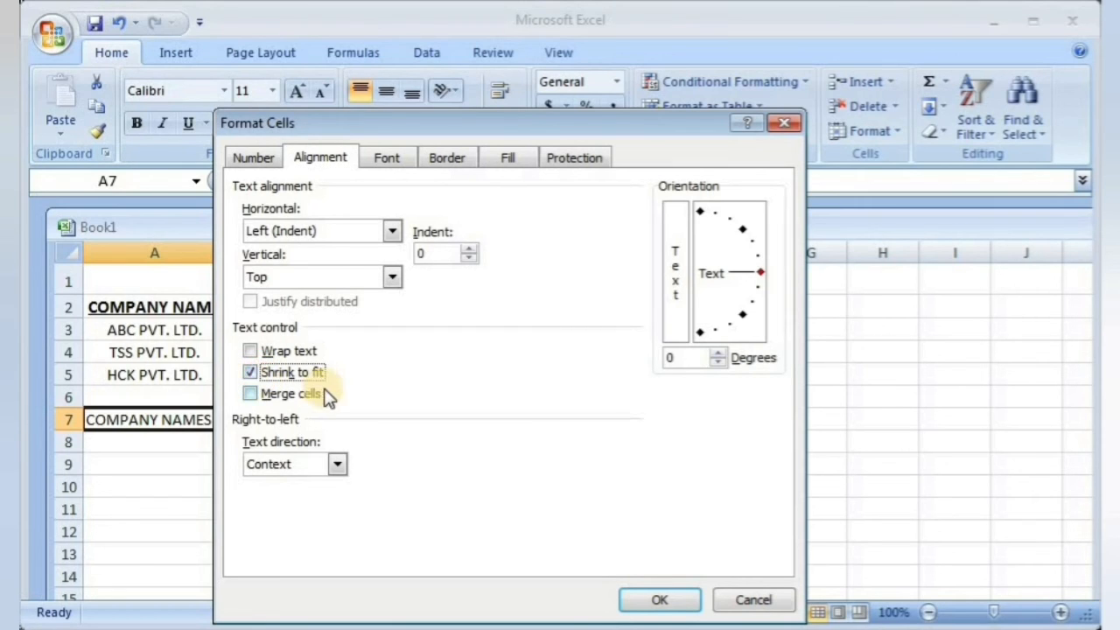
click(662, 600)
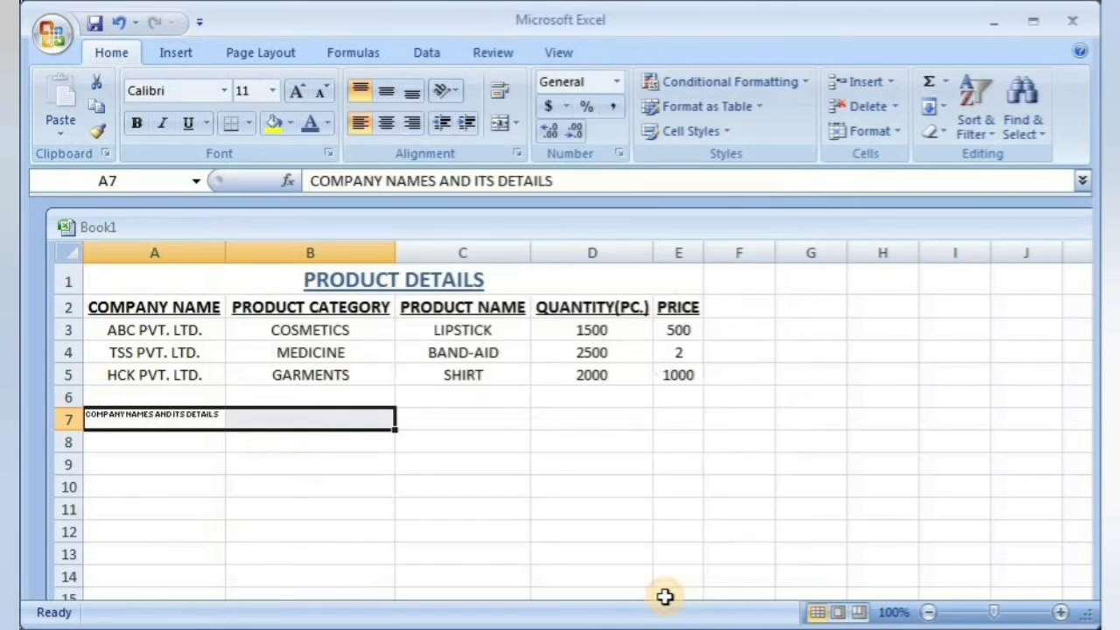
click(144, 440)
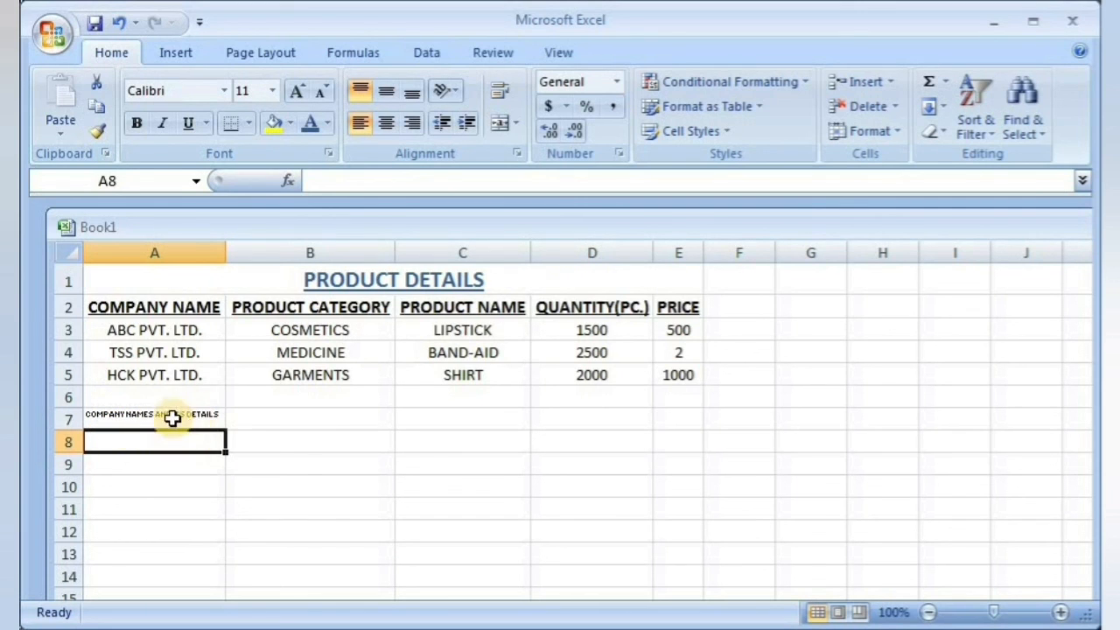
click(175, 418)
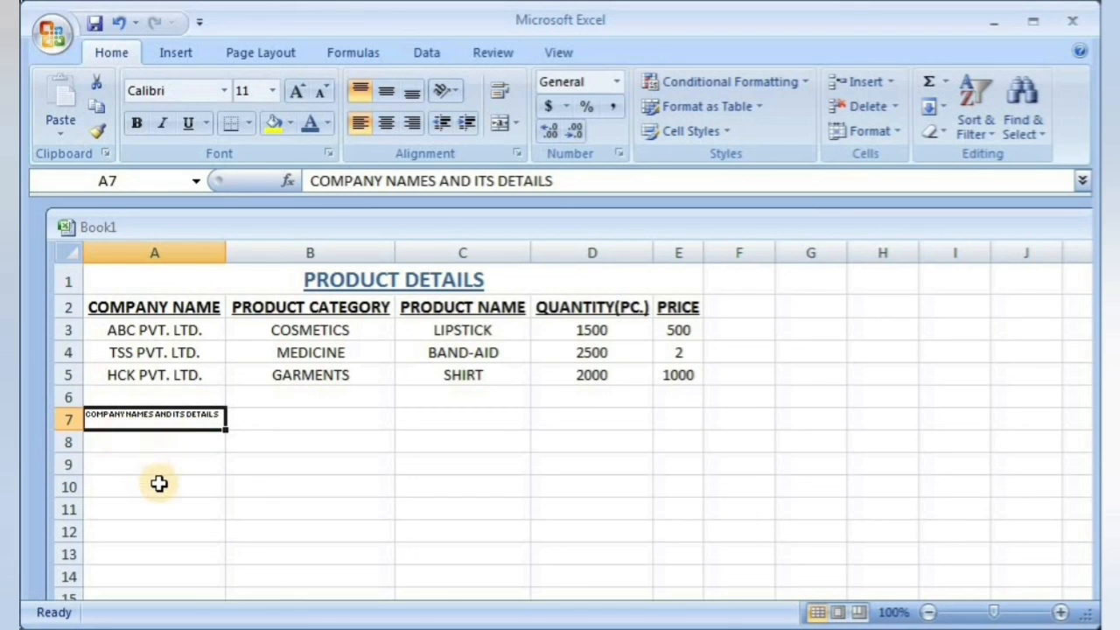
click(158, 483)
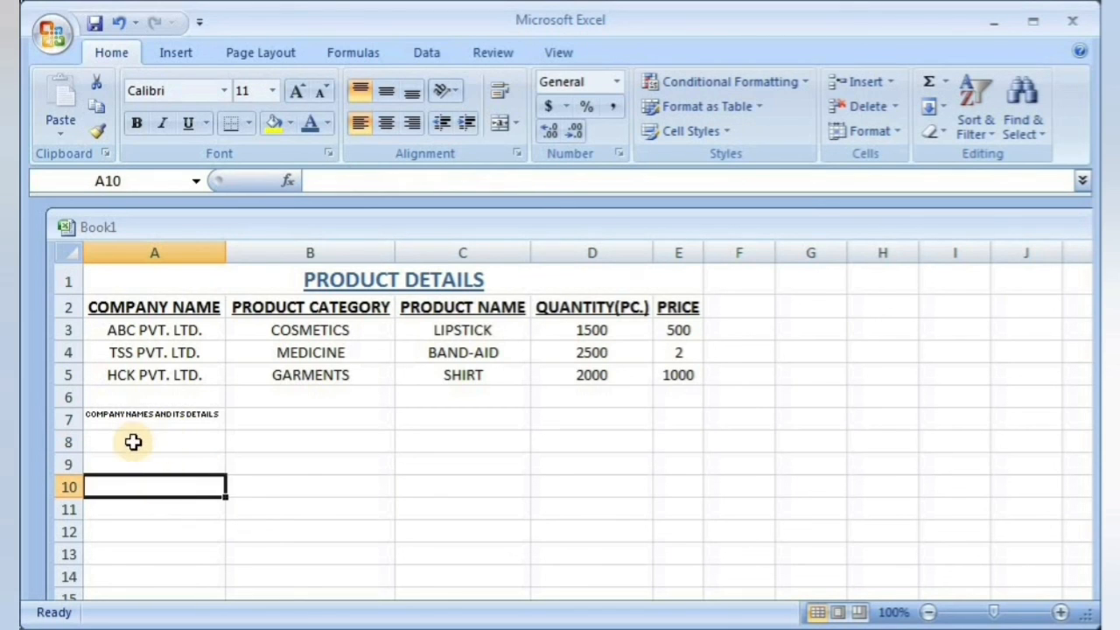